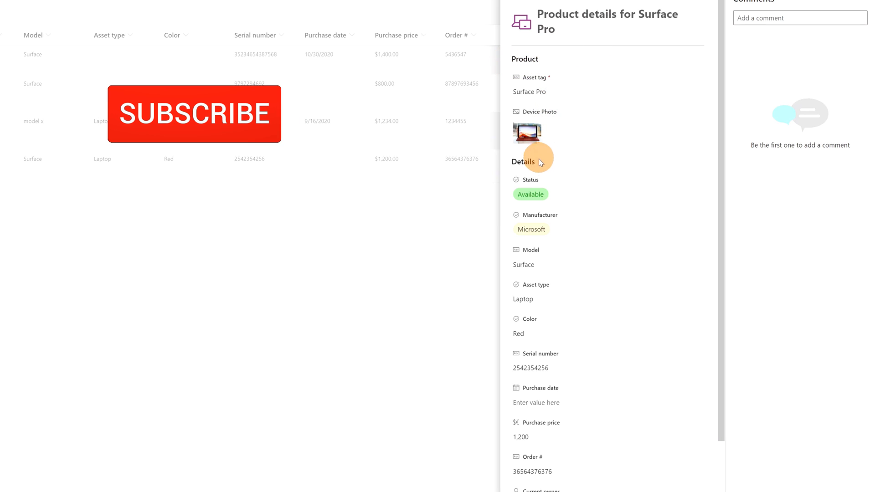
- Review the customized Surface Pro product details form from its header through its sections to the footer link
scroll(536, 192, "down", 1)
scroll(538, 191, "down", 5)
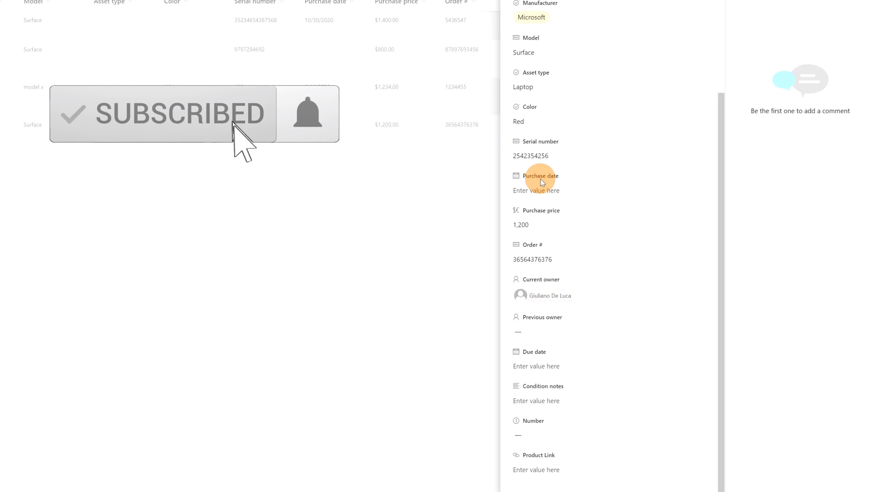
left_click(572, 202)
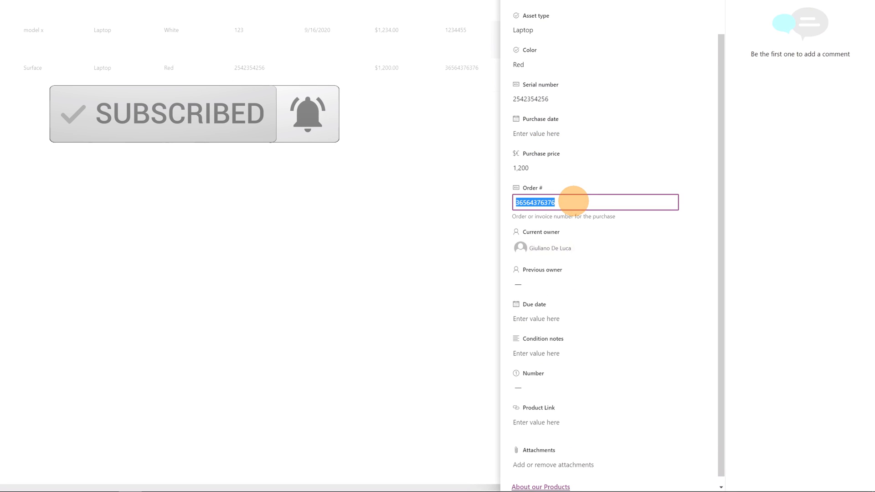
scroll(588, 274, "down", 1)
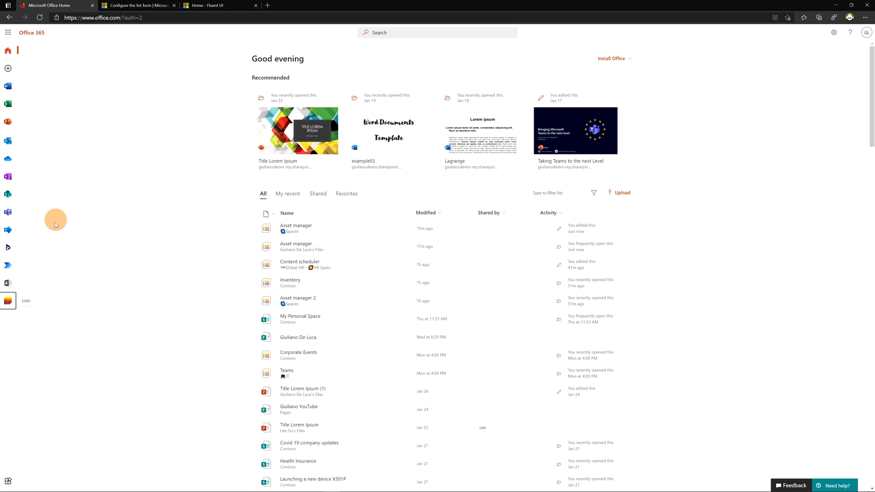
- Open the Global HR Asset manager list in Microsoft Lists and display the Surface Laptop 3 item
left_click(9, 304)
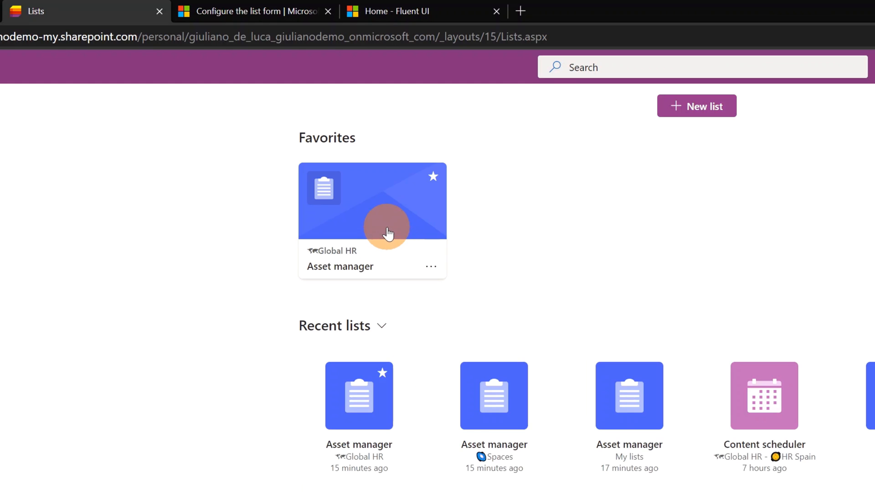
left_click(388, 234)
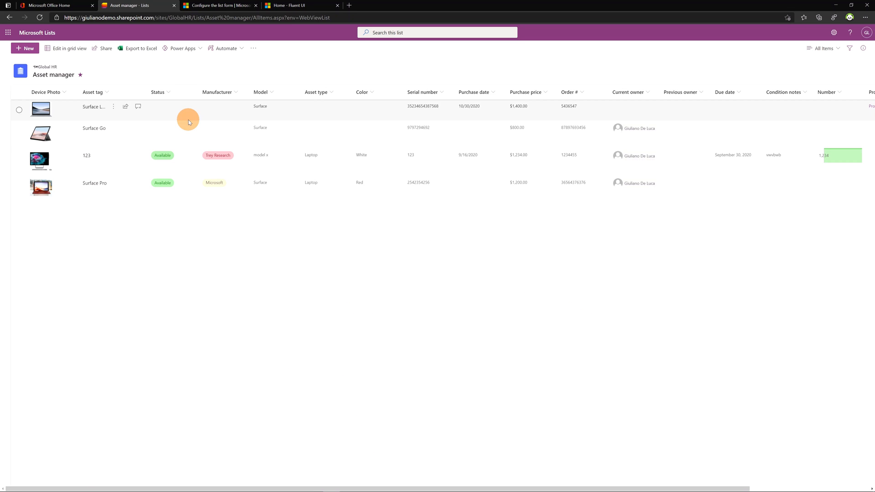
left_click(96, 108)
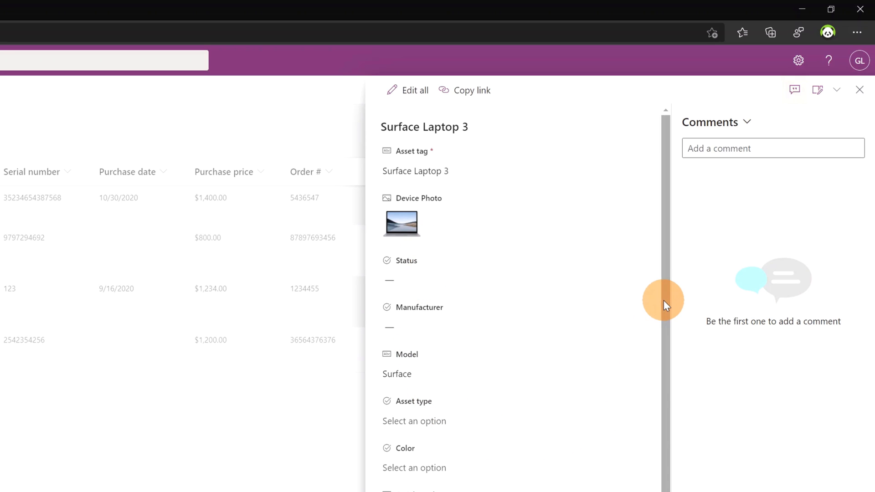
left_click_drag(663, 299, 630, 185)
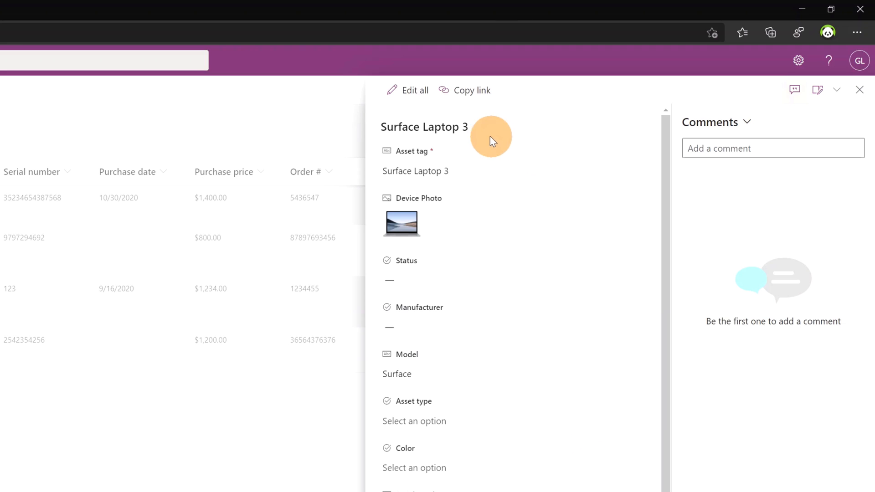
- Open all fields of the Surface Laptop 3 item for editing and review the default form down to its attachments
left_click(410, 91)
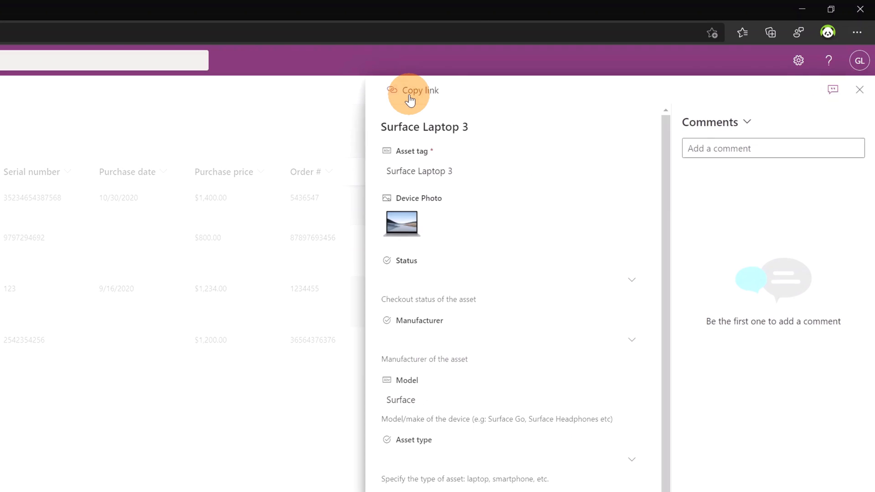
left_click(504, 179)
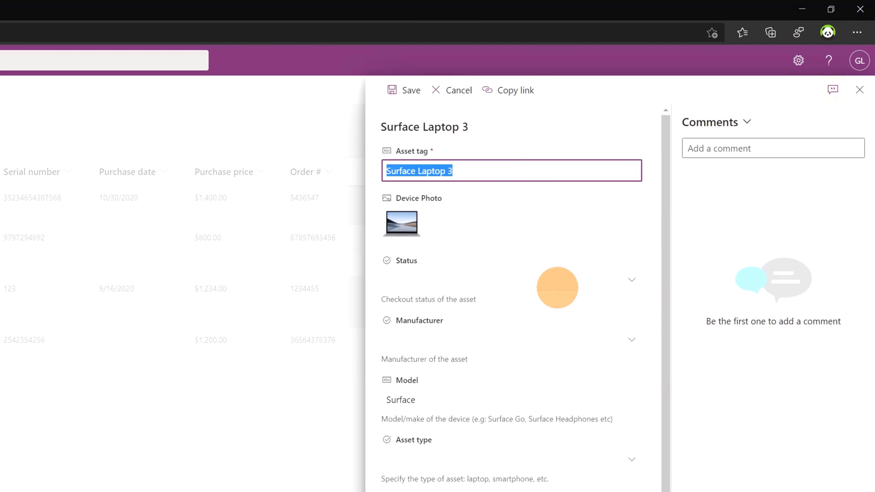
scroll(557, 287, "down", 7)
scroll(558, 287, "down", 6)
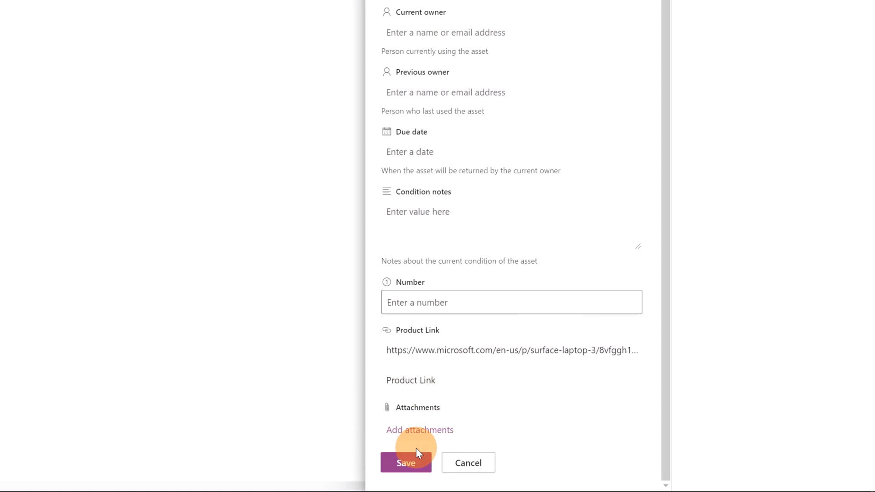
scroll(559, 64, "up", 6)
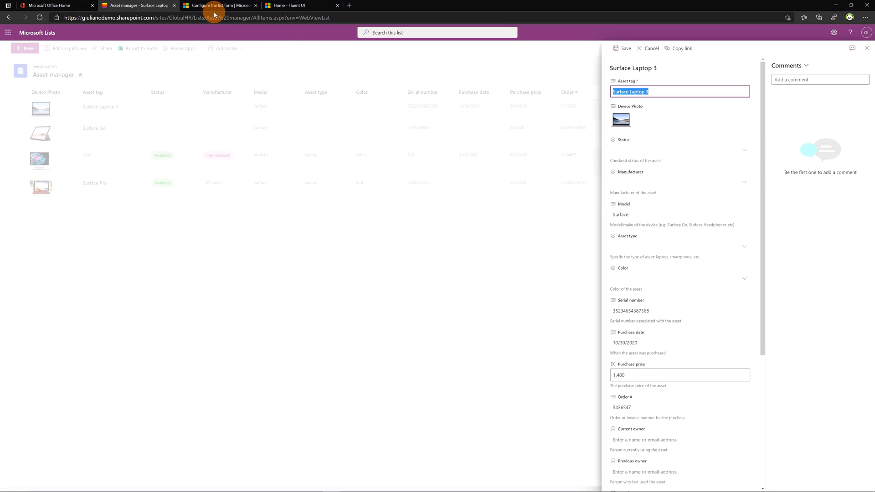
- Switch to the Configure the list form article and read its Get started and custom header sections, including the header JSON example
left_click(212, 9)
left_click(228, 17)
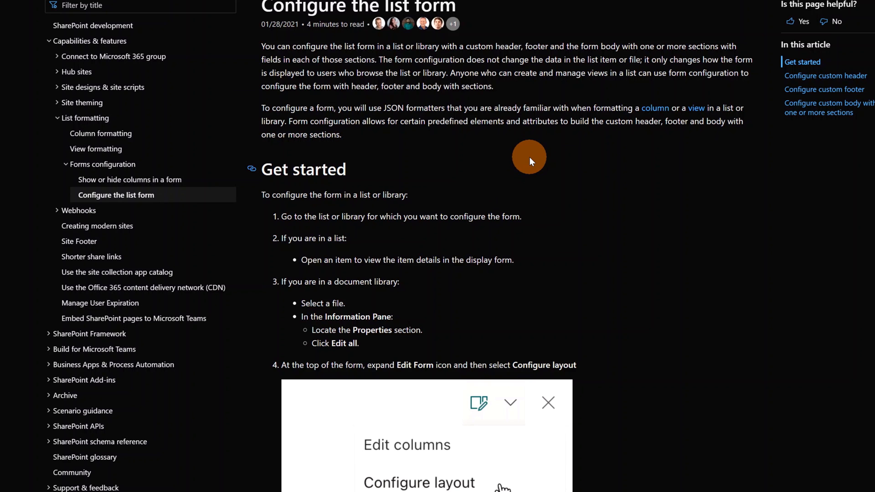
scroll(403, 158, "down", 4)
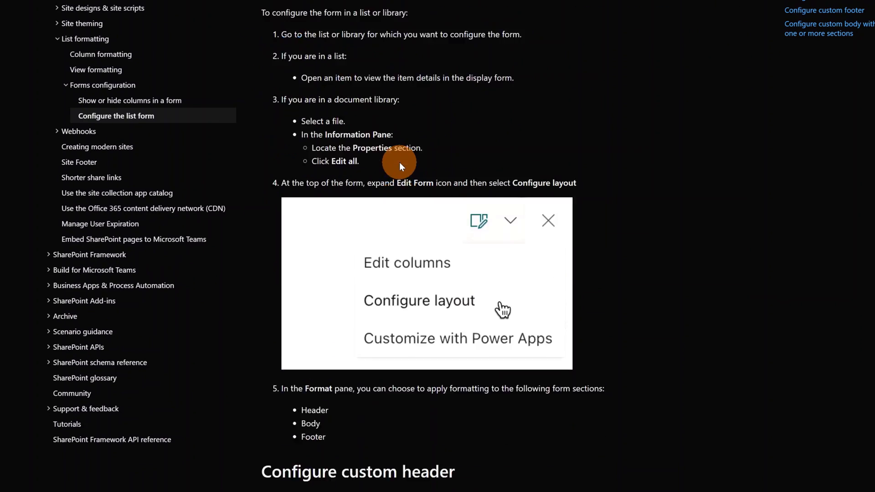
scroll(399, 162, "down", 3)
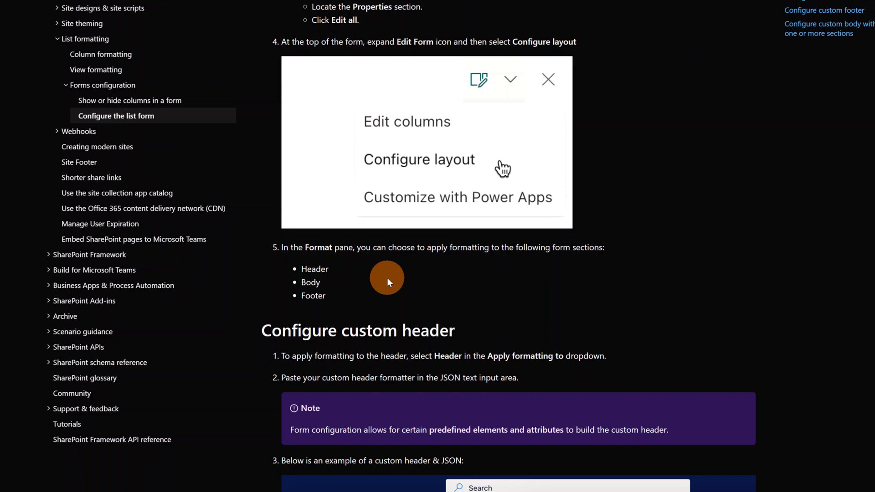
scroll(610, 234, "down", 9)
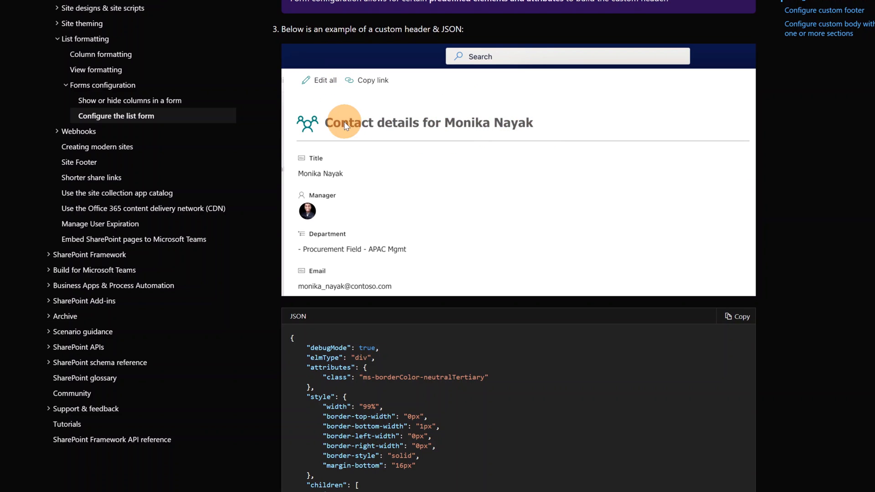
scroll(461, 113, "down", 5)
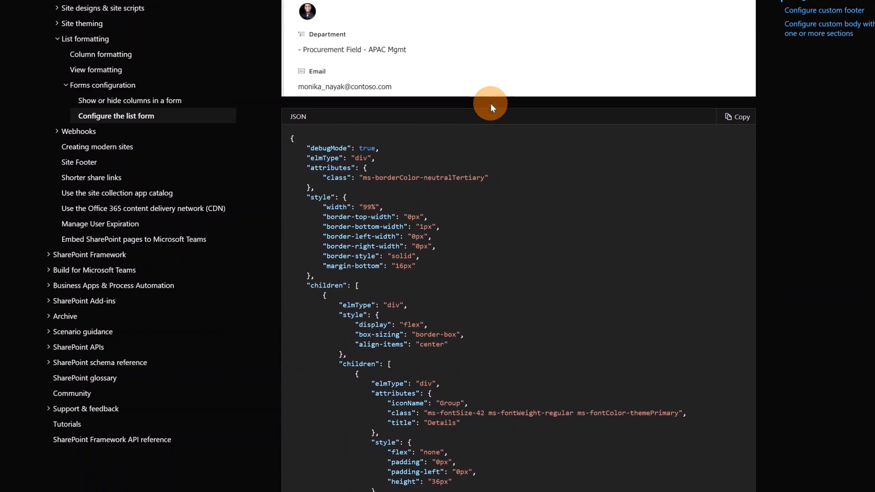
scroll(491, 119, "down", 3)
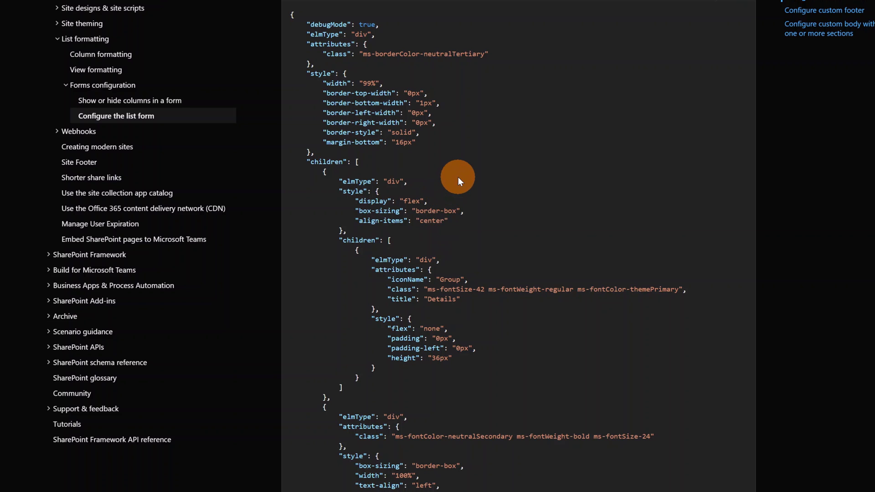
scroll(458, 182, "up", 3)
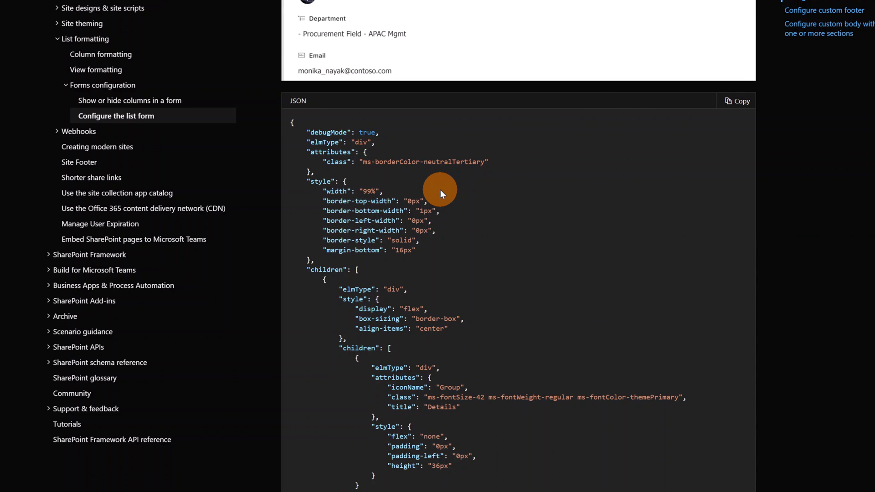
scroll(440, 189, "down", 10)
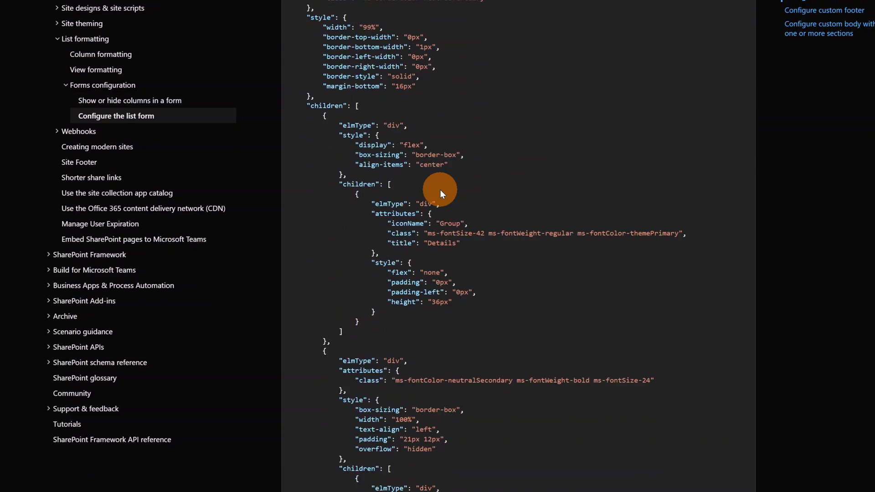
- Examine the custom footer example with its link expression and the custom body section examples in the article
scroll(440, 190, "down", 4)
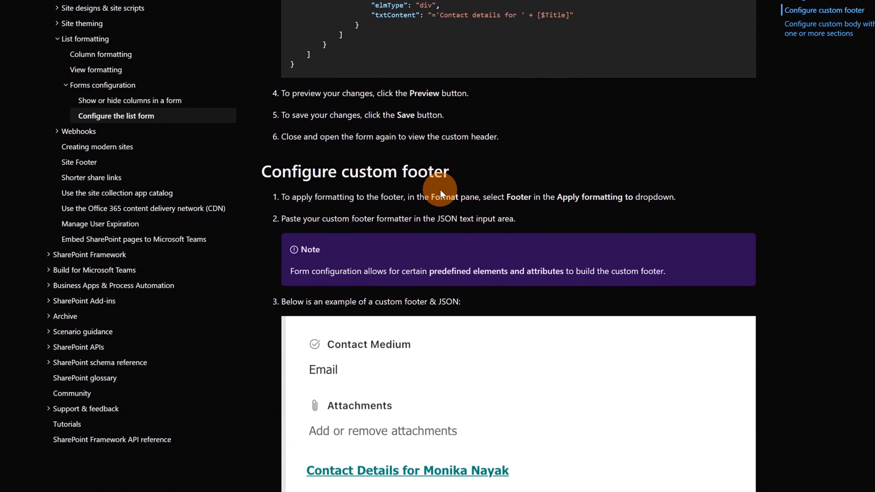
scroll(440, 190, "down", 3)
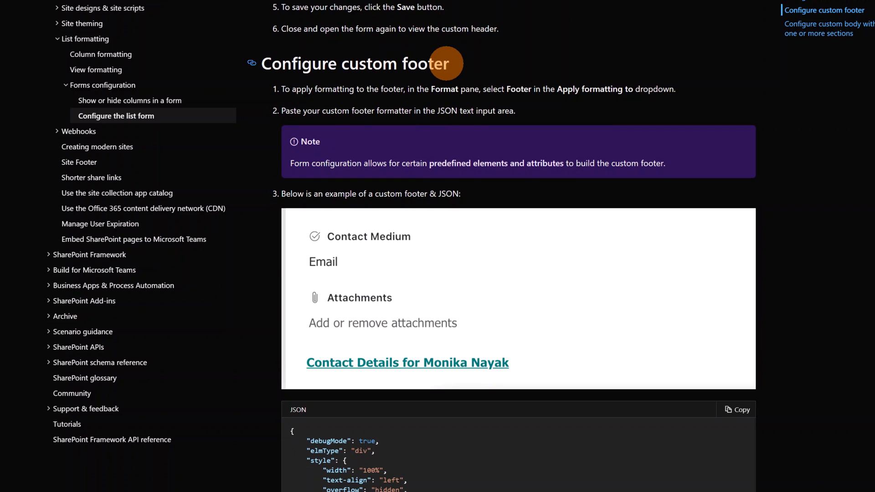
scroll(444, 63, "down", 3)
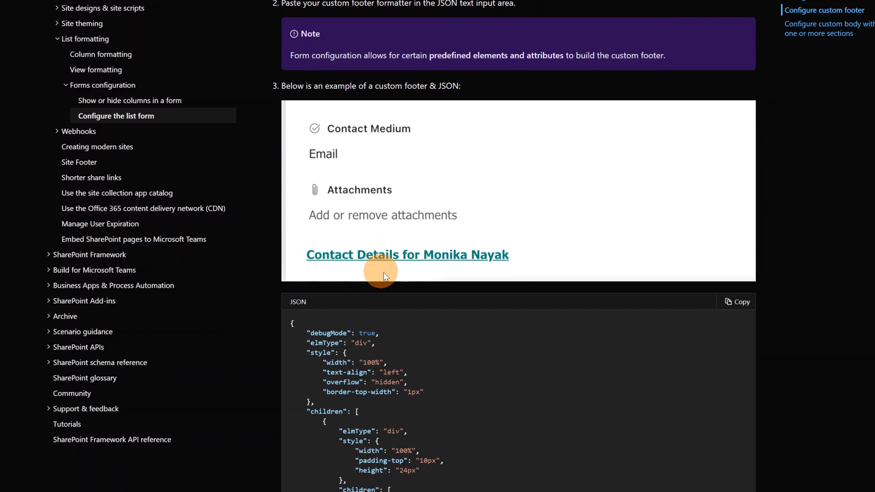
scroll(510, 274, "down", 3)
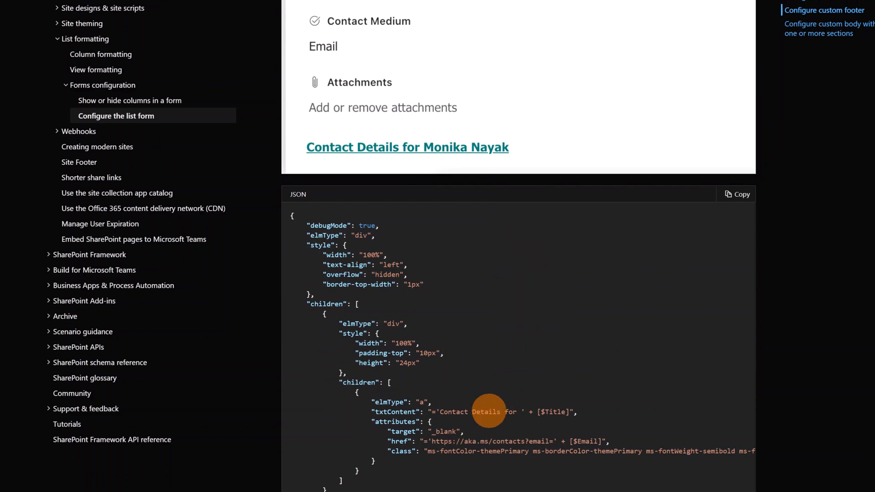
left_click_drag(429, 442, 601, 442)
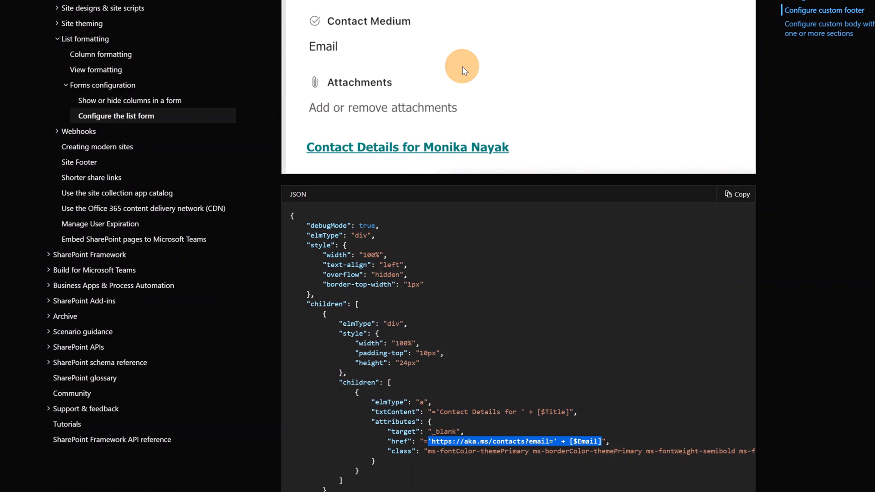
scroll(476, 78, "down", 8)
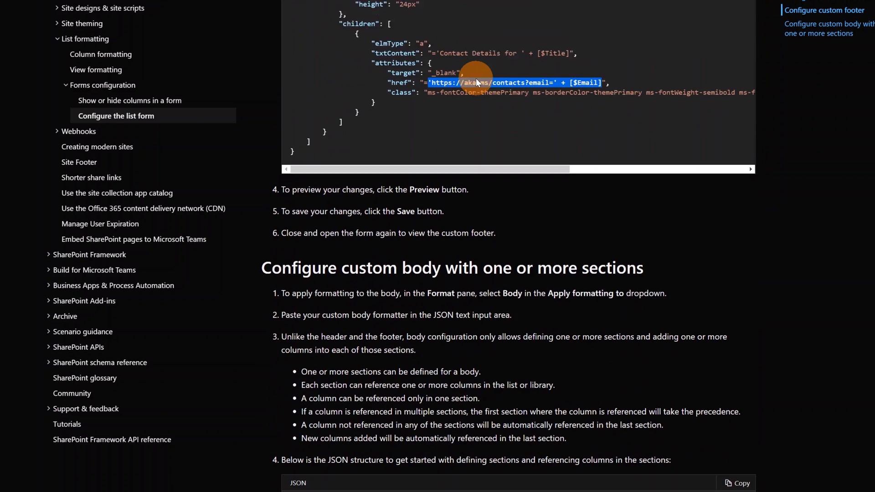
scroll(498, 171, "down", 6)
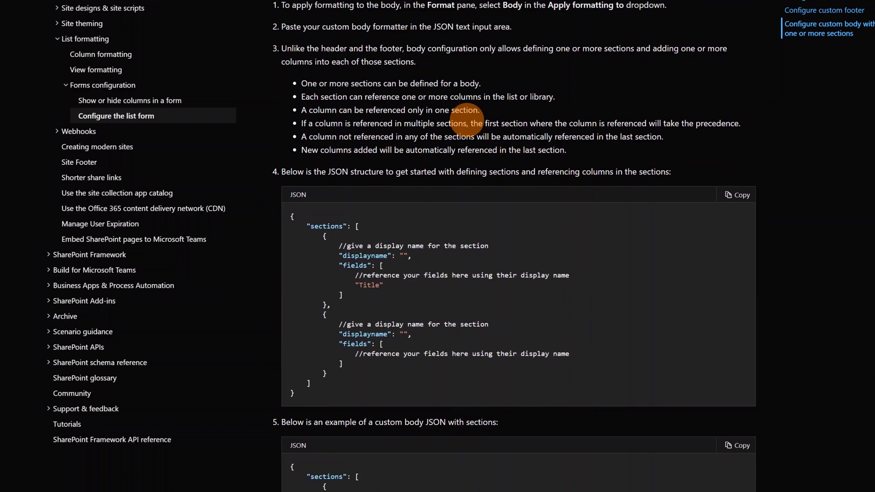
scroll(465, 119, "down", 9)
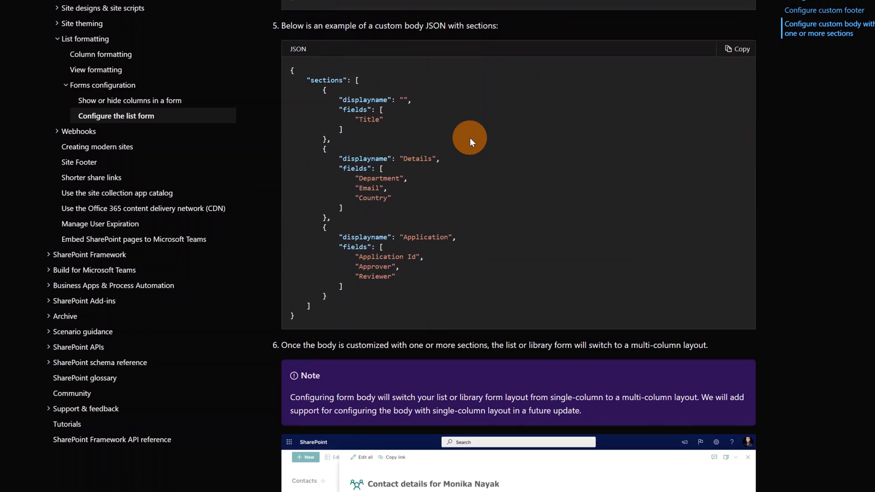
scroll(469, 137, "down", 6)
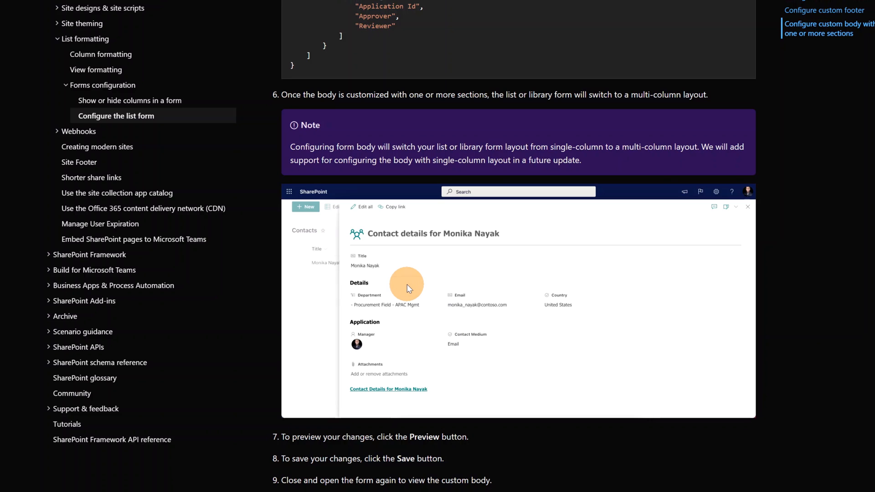
- Copy the example JSON for the custom header from the article
scroll(409, 288, "up", 20)
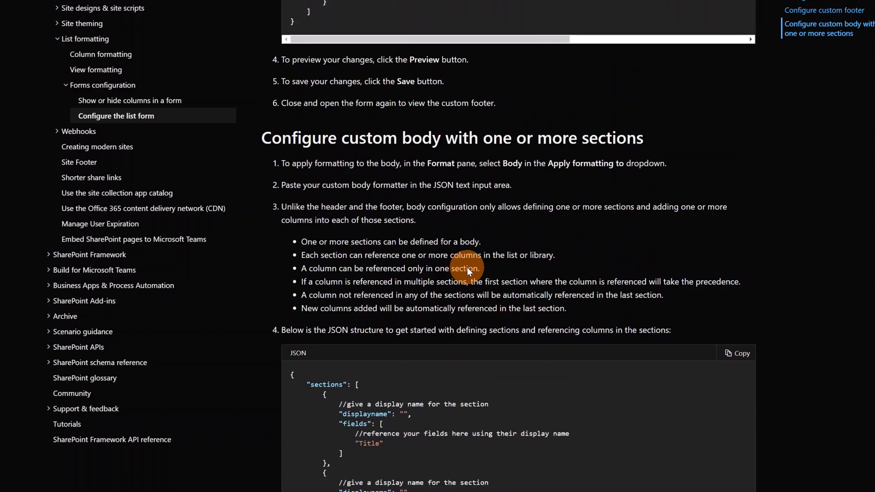
scroll(512, 273, "up", 15)
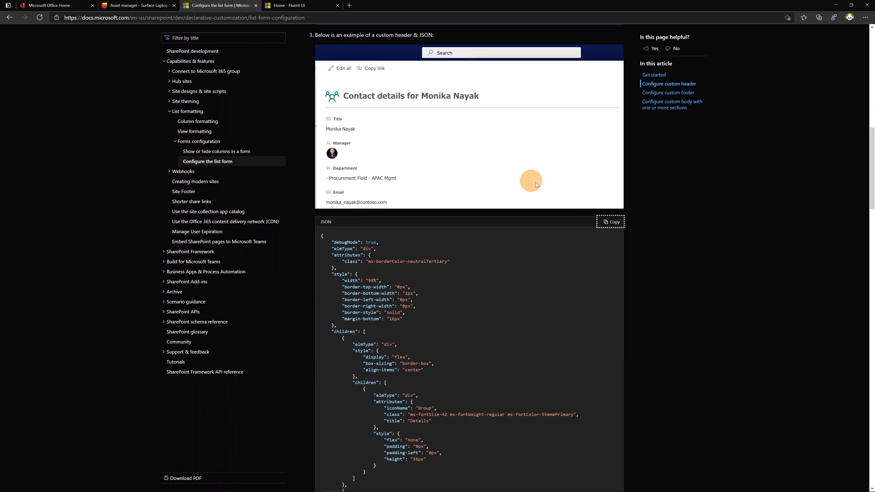
left_click(608, 222)
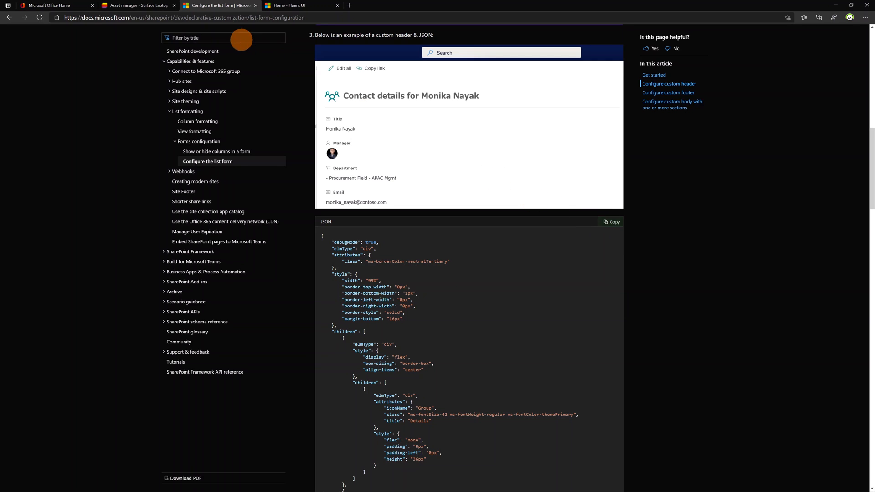
- Return to the Asset manager list, display the Surface Laptop 3 item and open the layout configuration of its form
left_click(162, 11)
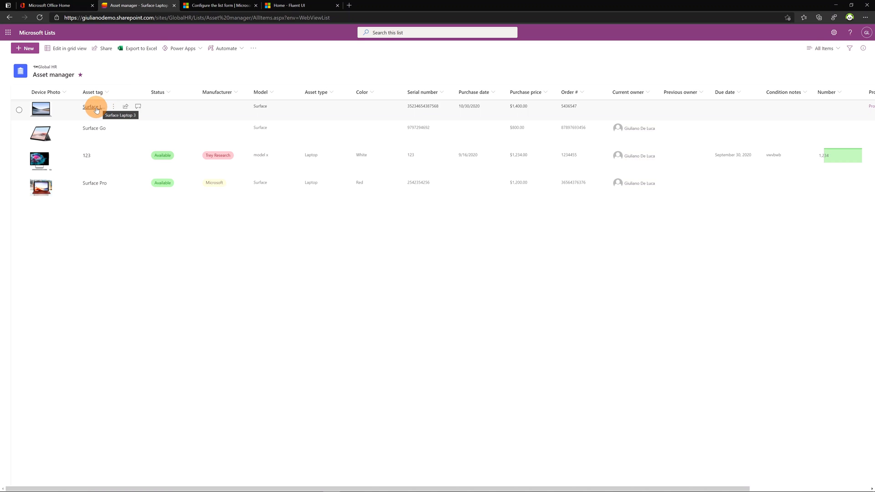
left_click(97, 110)
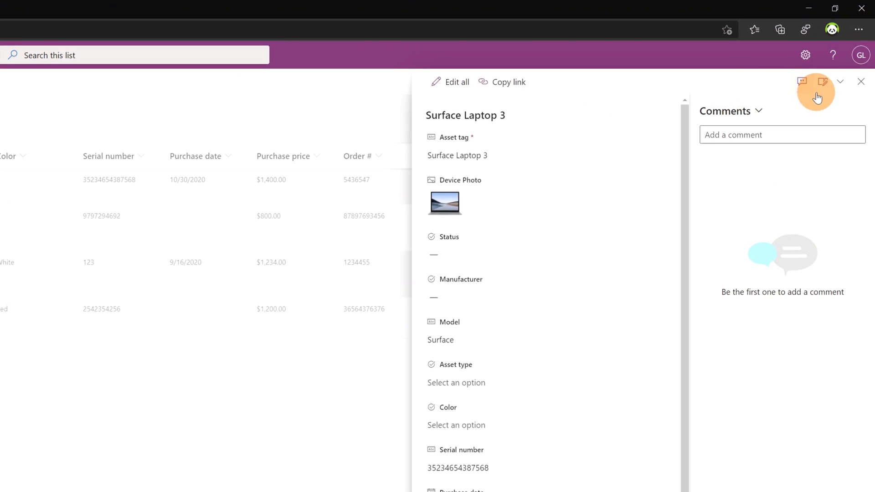
left_click(838, 84)
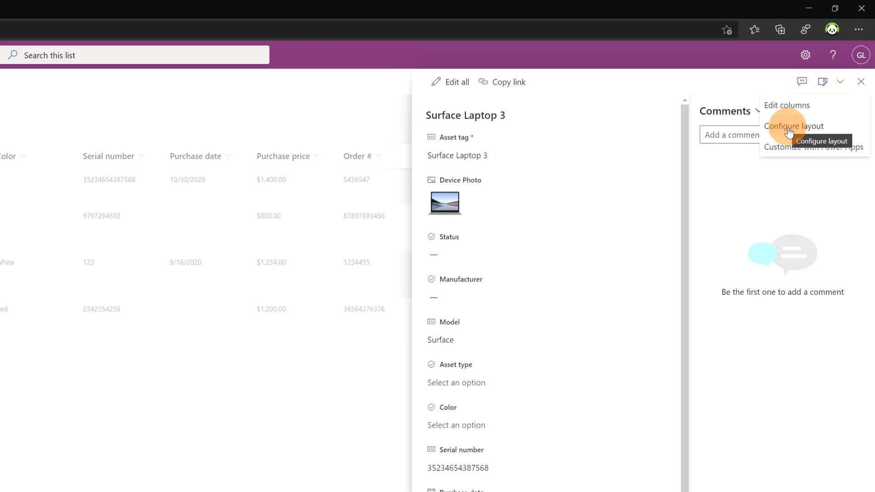
left_click(811, 130)
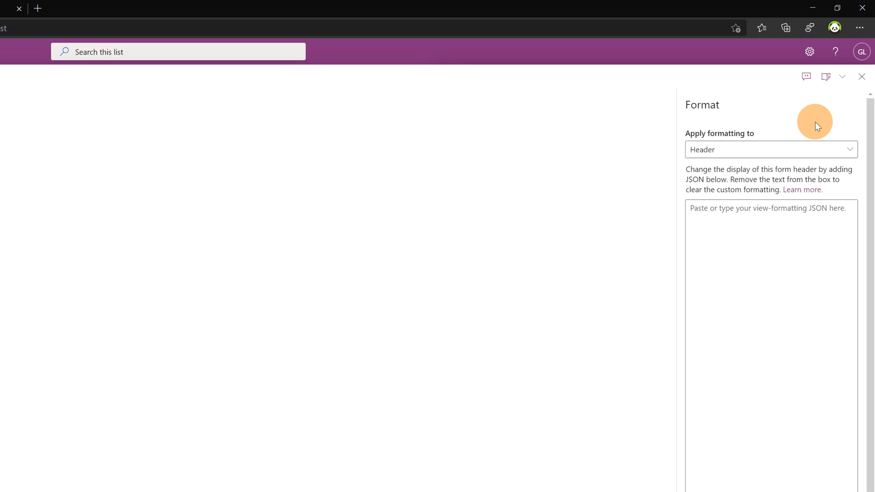
- Apply the formatting to the form's header and paste the copied example JSON as its formatting code
left_click(815, 149)
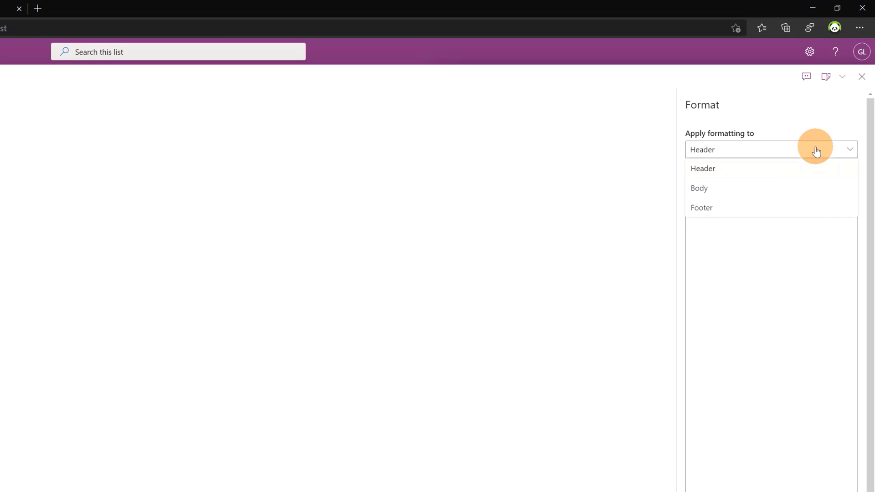
left_click(715, 170)
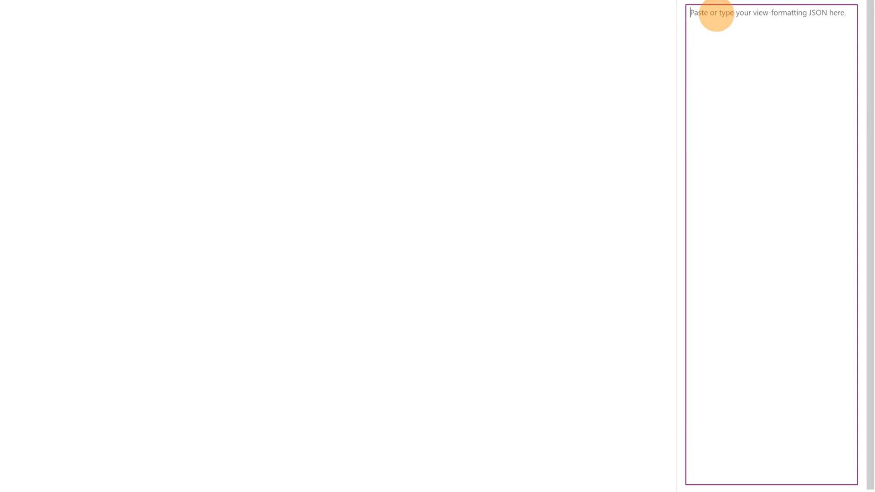
key("ctrl+v")
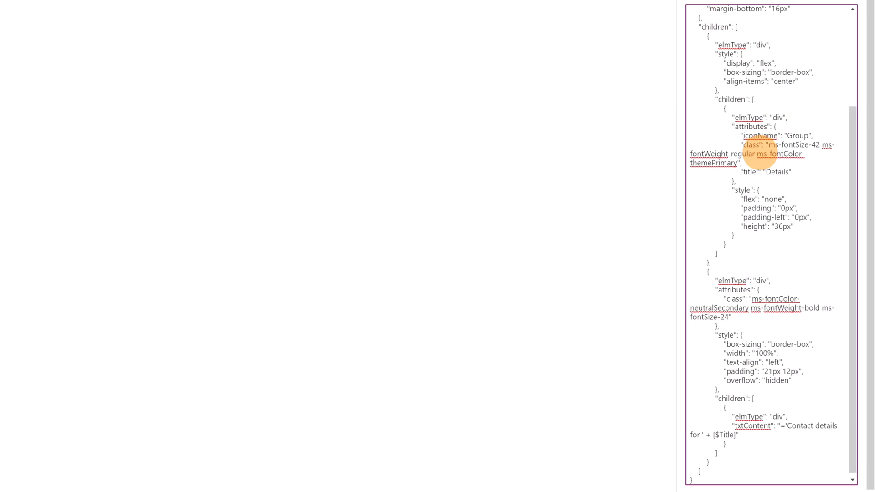
scroll(763, 178, "up", 5)
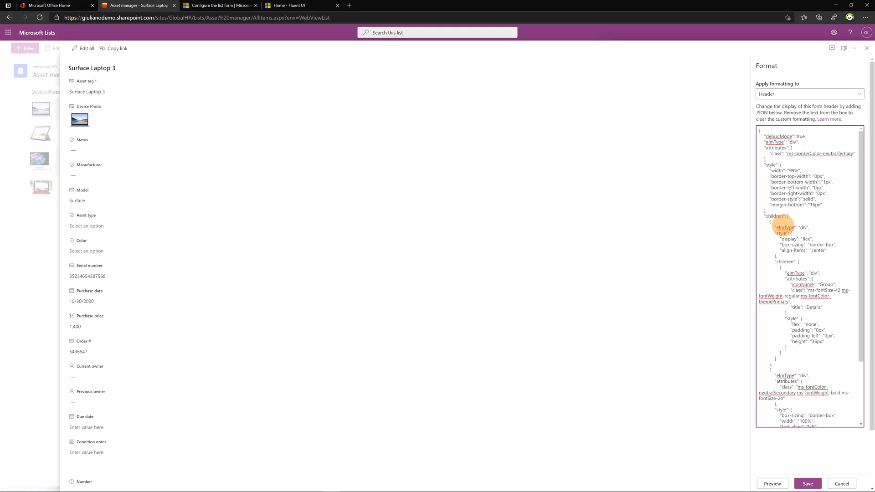
- Examine the structure of the pasted header JSON, including its nested div elements, and select the iconName value "Group"
left_click(783, 227)
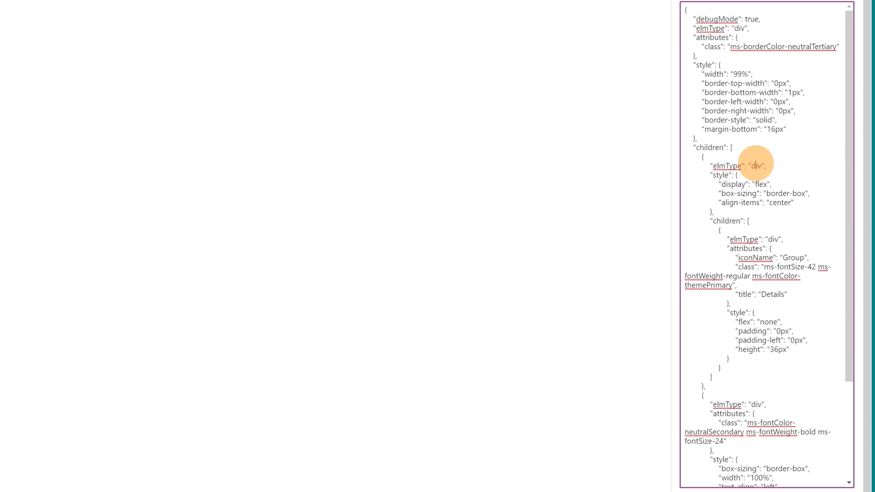
double_click(756, 166)
scroll(815, 180, "down", 3)
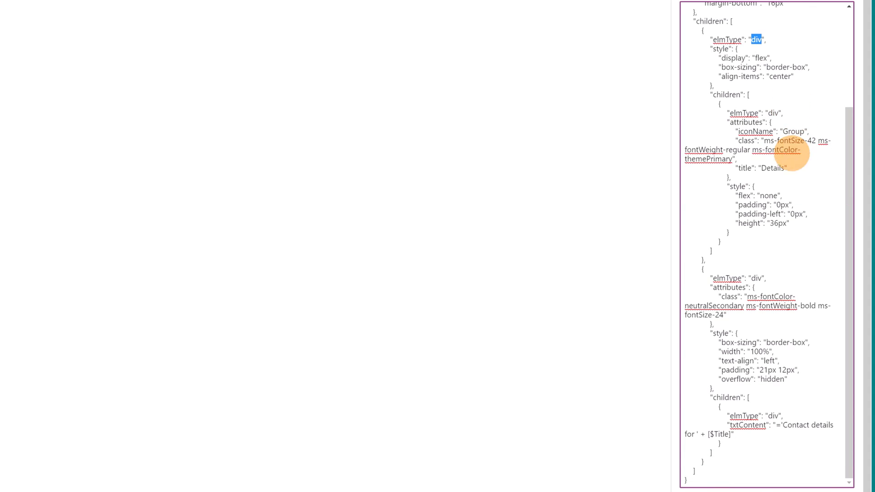
scroll(793, 187, "up", 3)
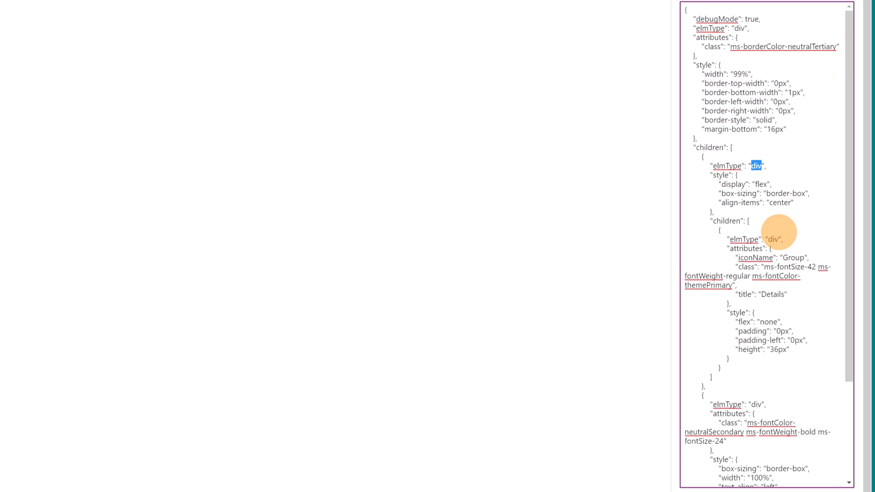
left_click(768, 256)
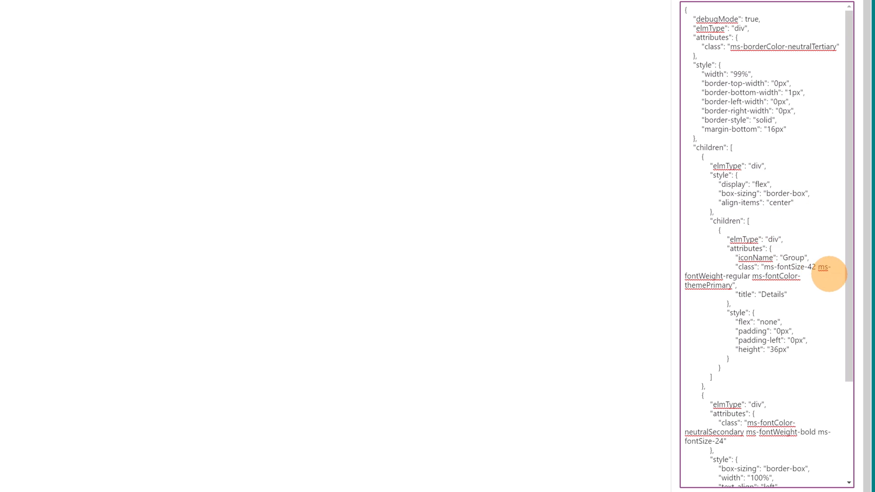
scroll(826, 270, "down", 2)
double_click(793, 185)
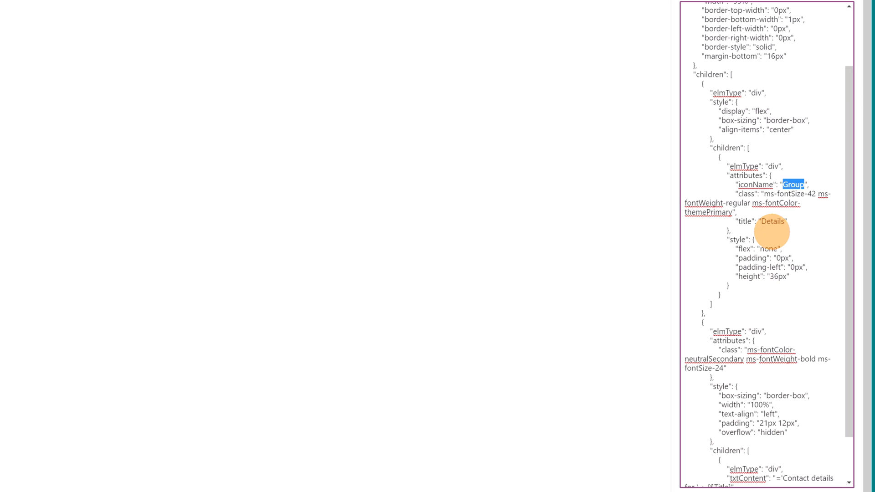
- Switch to the Fluent UI site and display the available icons on the Fluent UI Icons page under Iconography
key("alt+Tab")
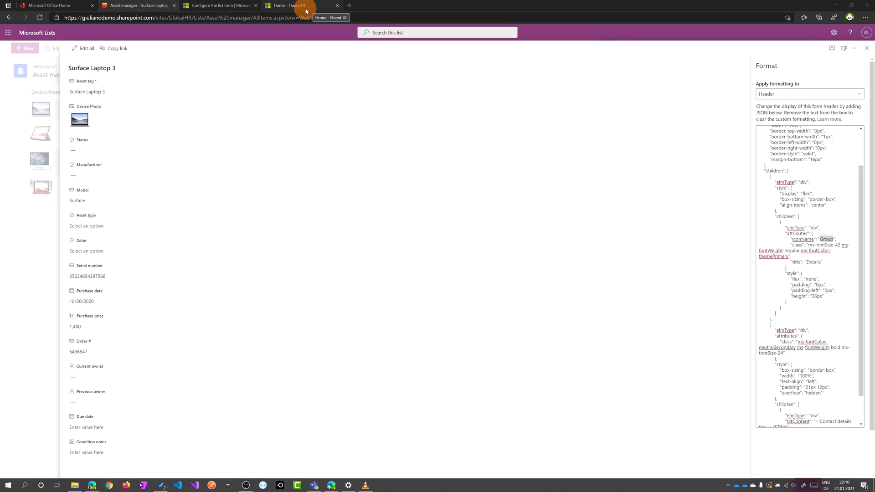
left_click(304, 7)
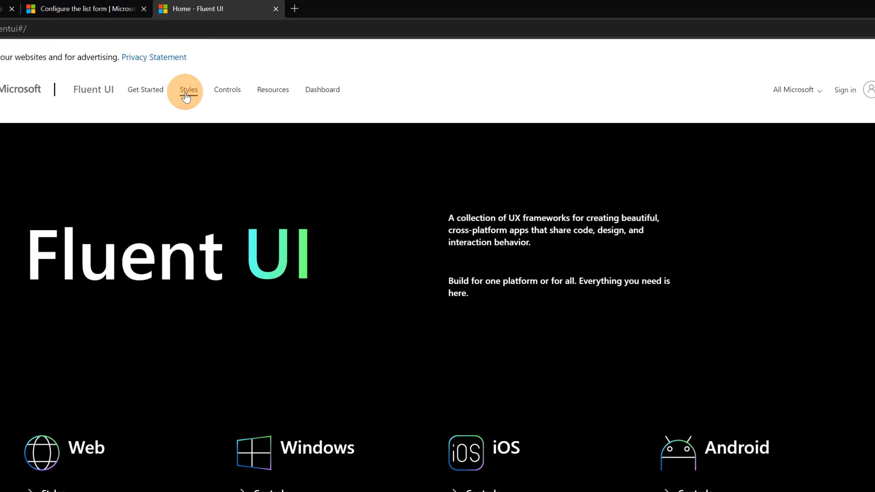
left_click(188, 93)
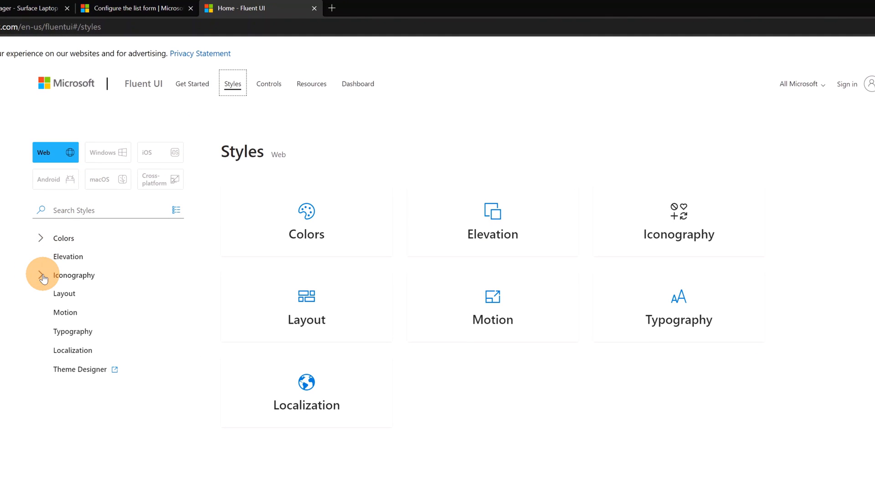
left_click(41, 276)
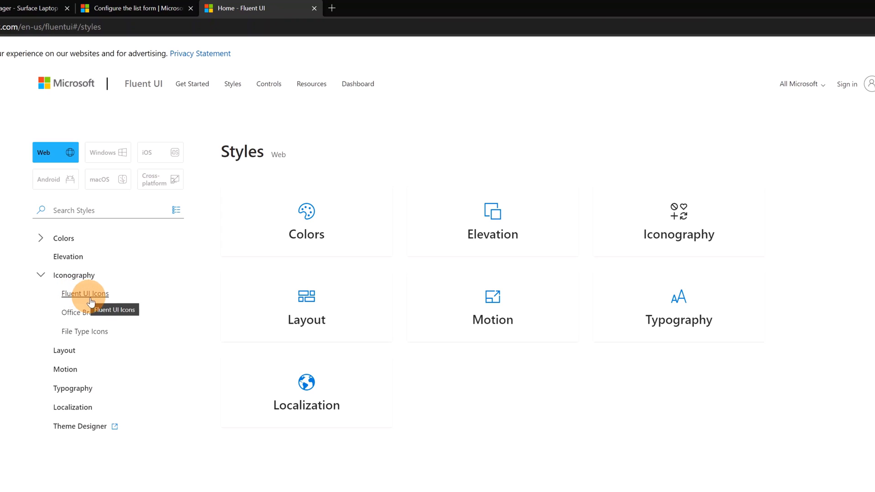
left_click(108, 298)
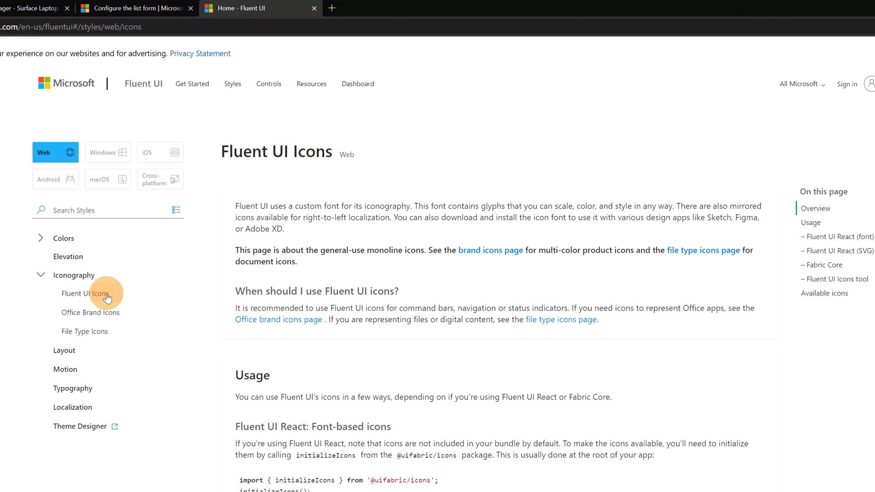
scroll(337, 370, "down", 20)
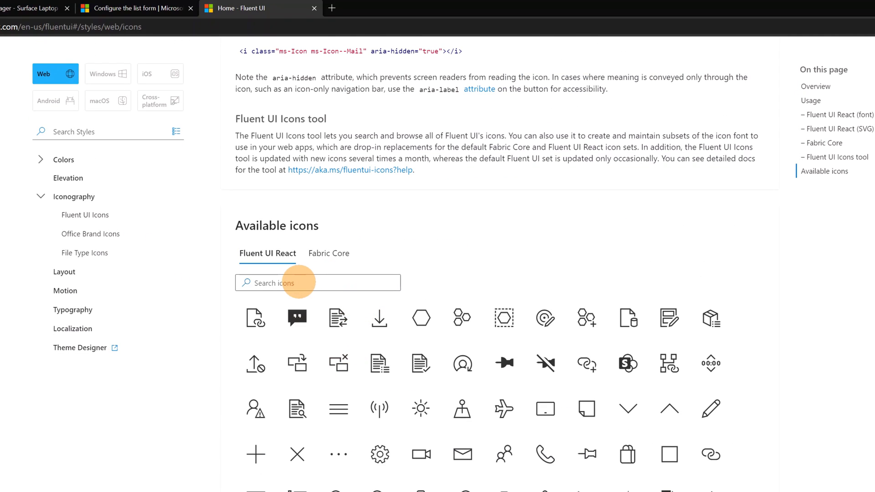
- Search the available icons for "teams" and for "device", and pick out the name of the Devices2 icon
left_click(297, 283)
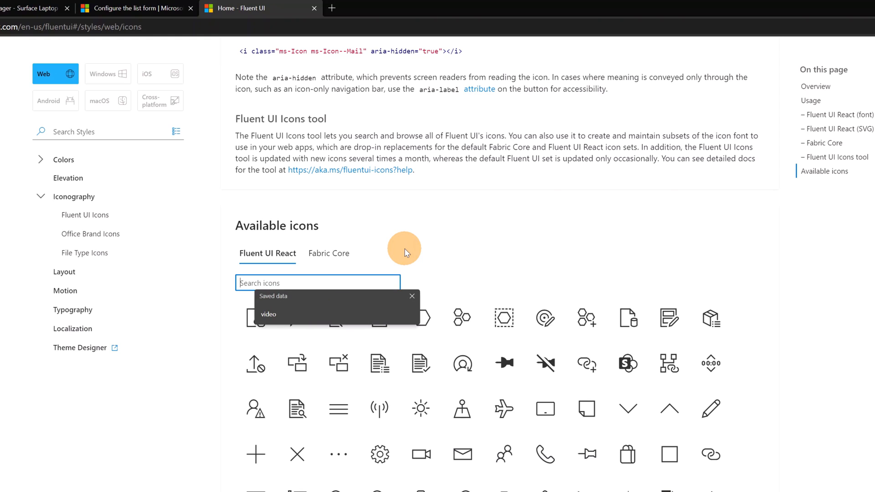
type("teams")
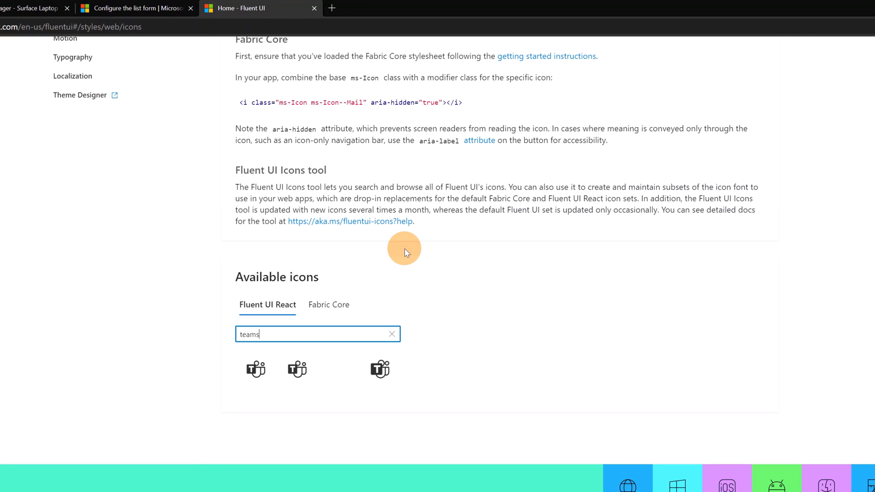
left_click(385, 339)
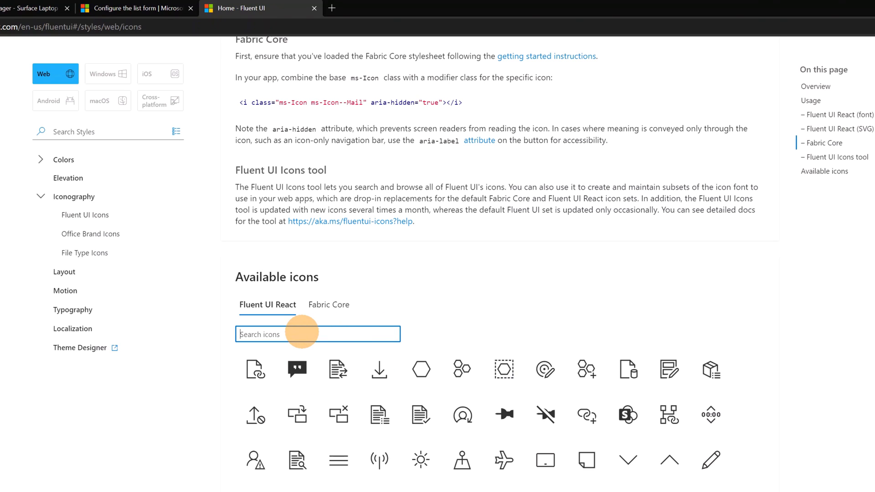
type("device")
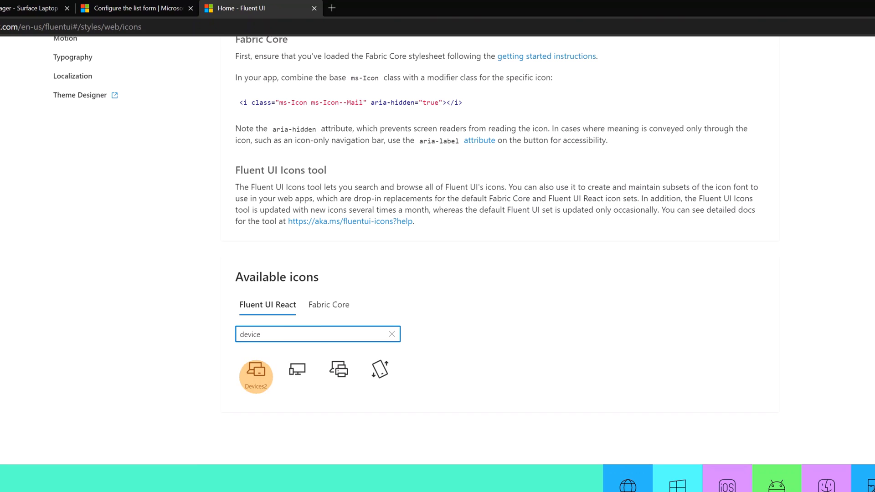
left_click(256, 385)
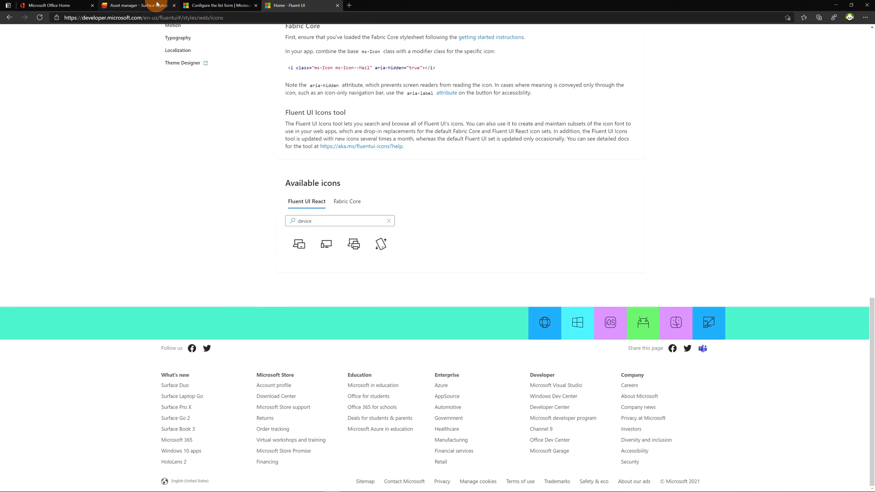
- Return to the Asset manager list, set the header JSON's iconName to Devices2 and preview the form
left_click(171, 4)
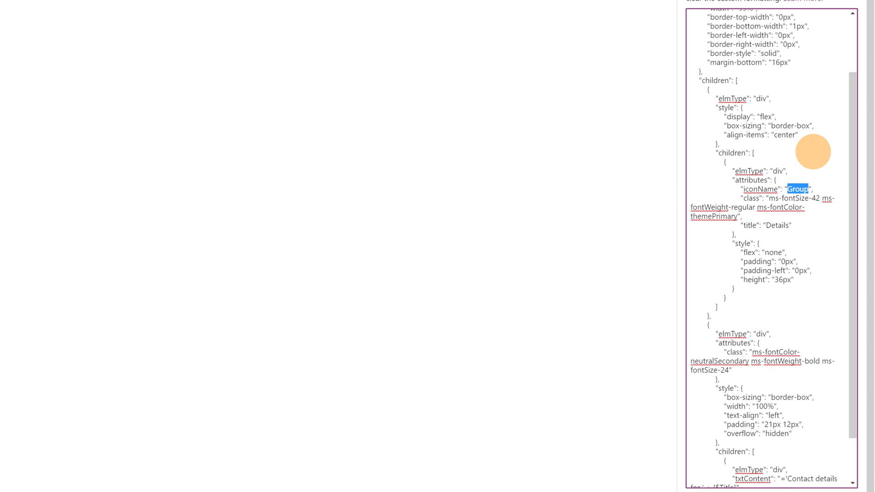
type("Devices2")
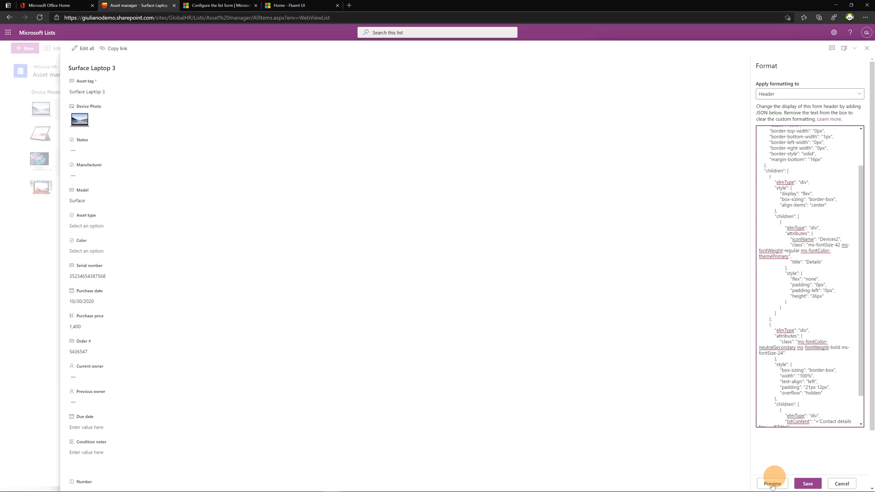
left_click(771, 484)
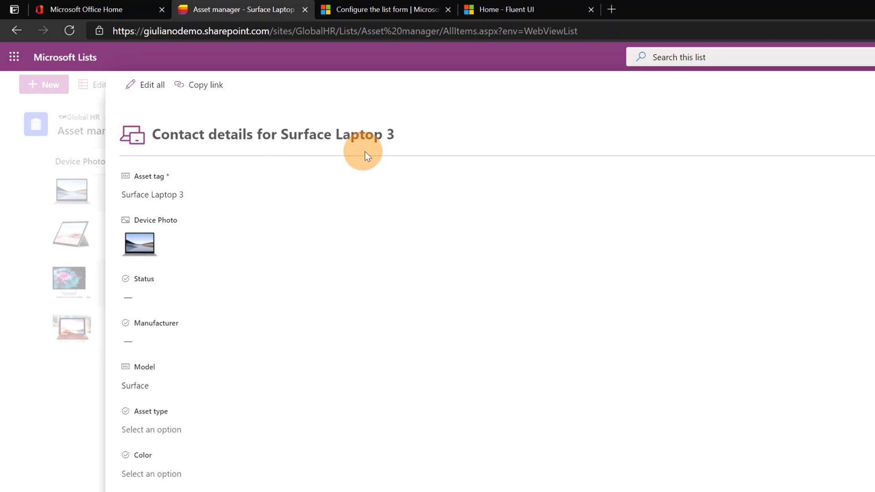
- Replace "Contact" with "Product" in the header's txtContent expression so it reads "Product details for", and preview the form
scroll(797, 283, "down", 1)
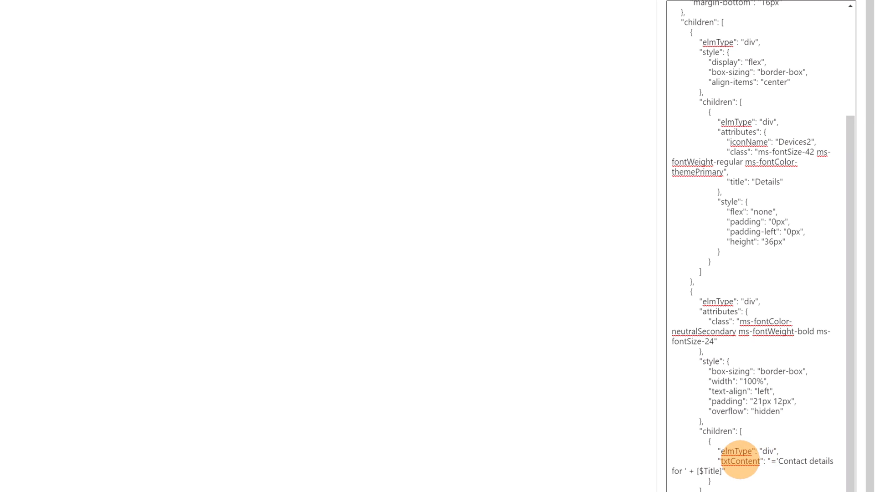
left_click(788, 461)
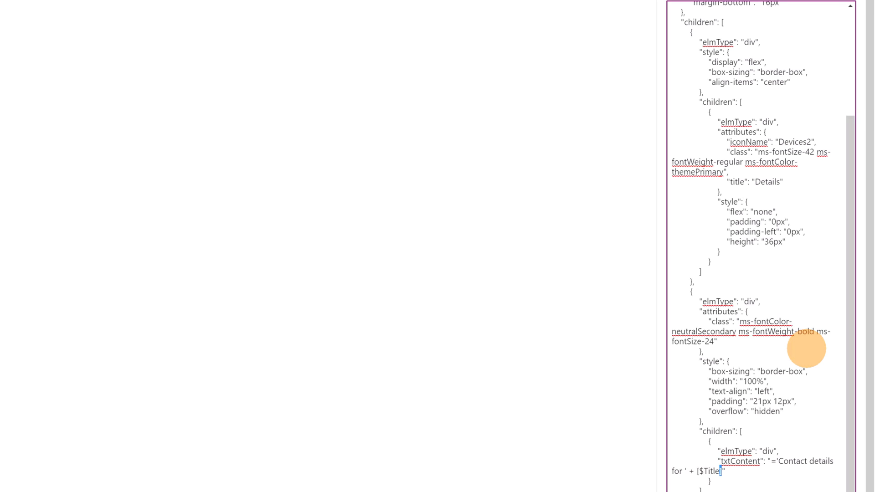
key("shift+Left")
key("shift+Left")
key("shift+Left")
key("shift+Left")
key("shift+Left")
key("shift+Left")
key("shift+Left")
key("Up")
key("ctrl+shift+Right")
type("Product")
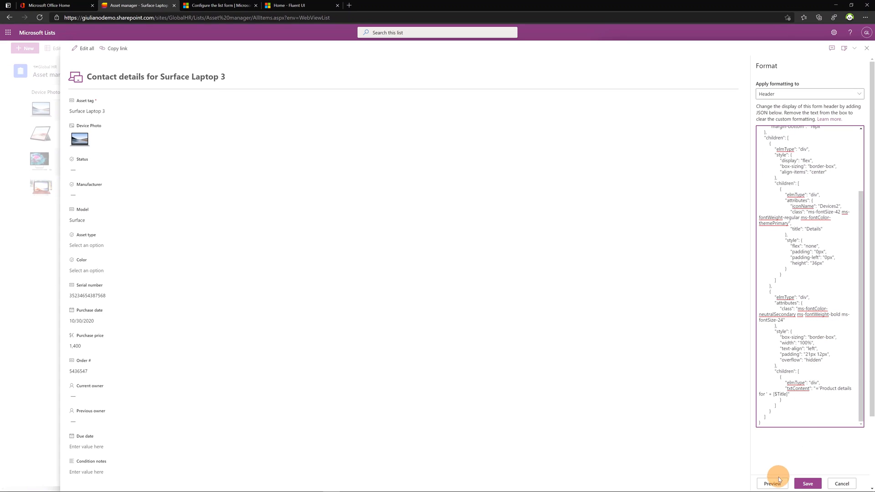
left_click(776, 483)
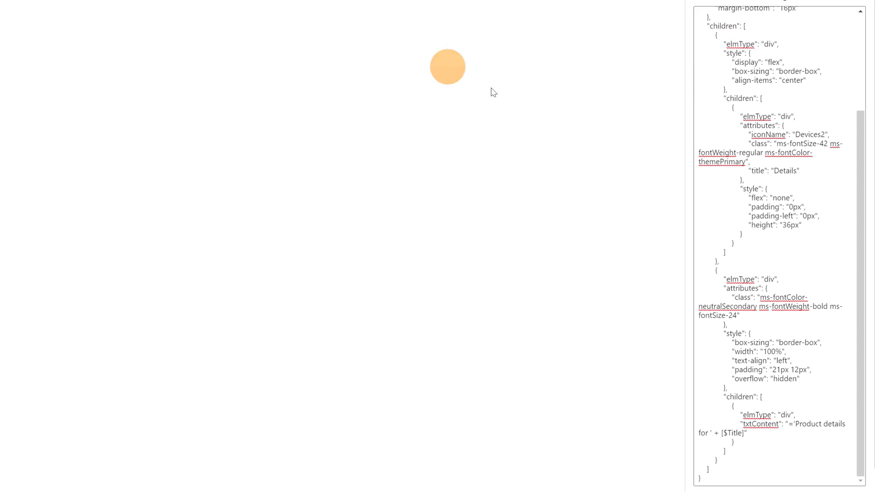
- Try Devices3 as the header's iconName in a preview, and restore it to Devices2 with another preview
scroll(787, 77, "up", 3)
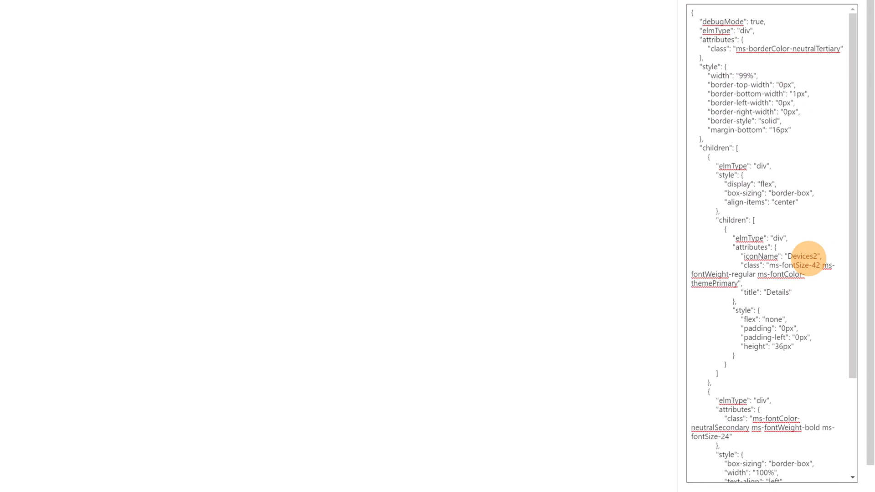
left_click(816, 256)
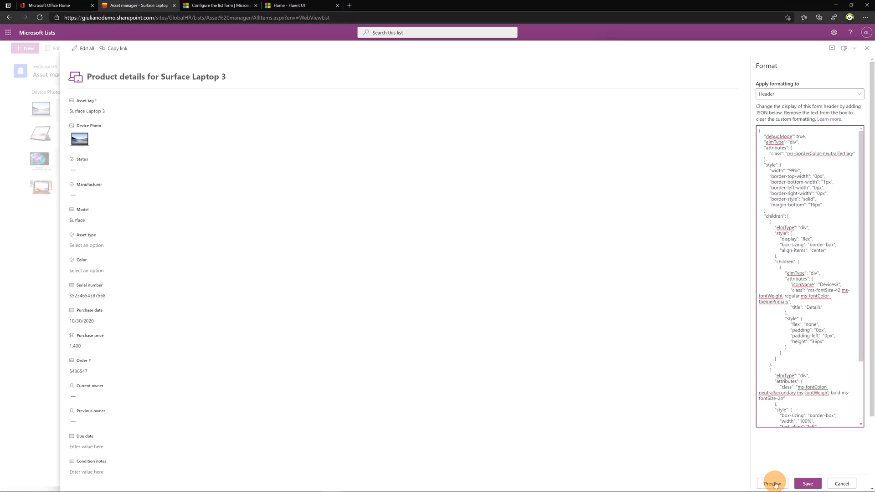
left_click(775, 484)
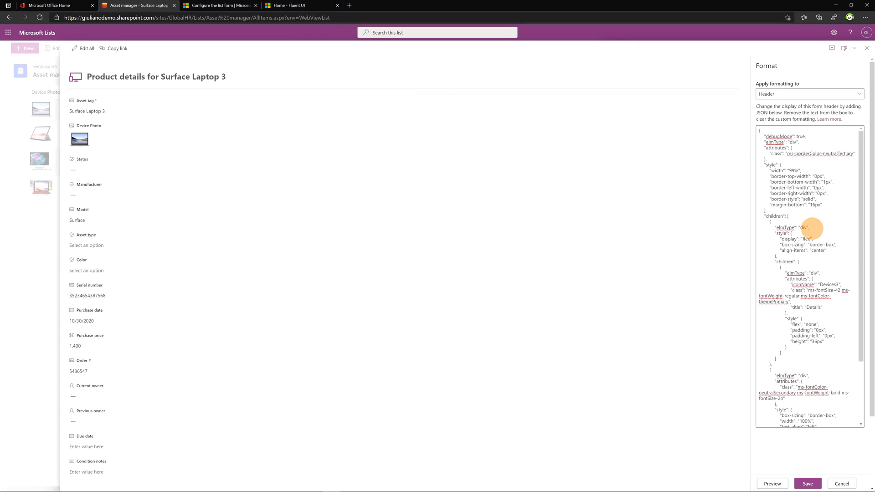
left_click(853, 293)
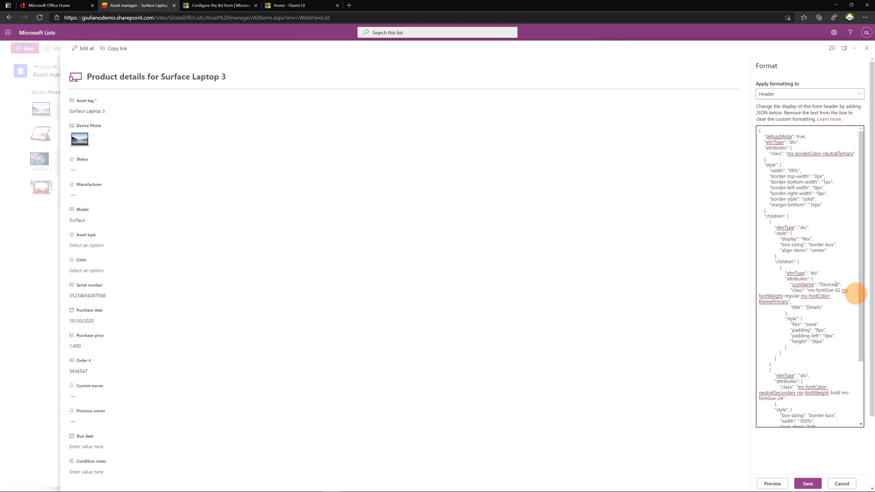
left_click(765, 485)
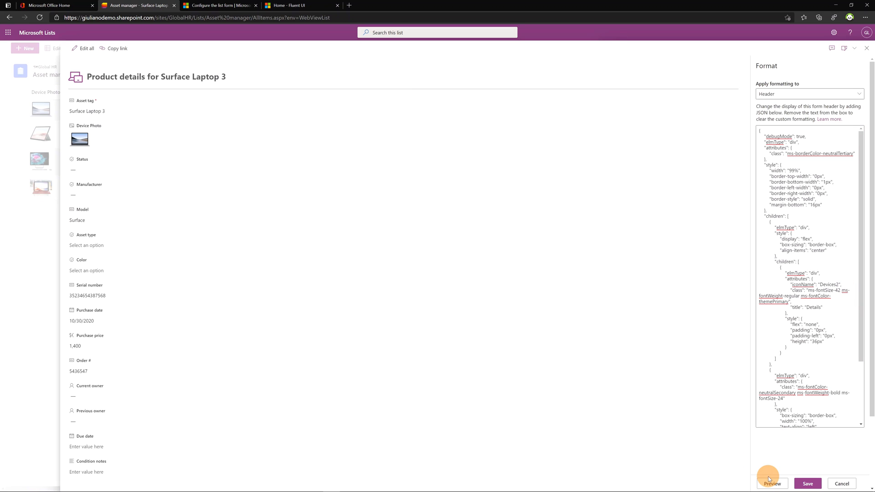
- Add a "background-color": "orange" property after margin-bottom in the header JSON's outermost style block
left_click(827, 205)
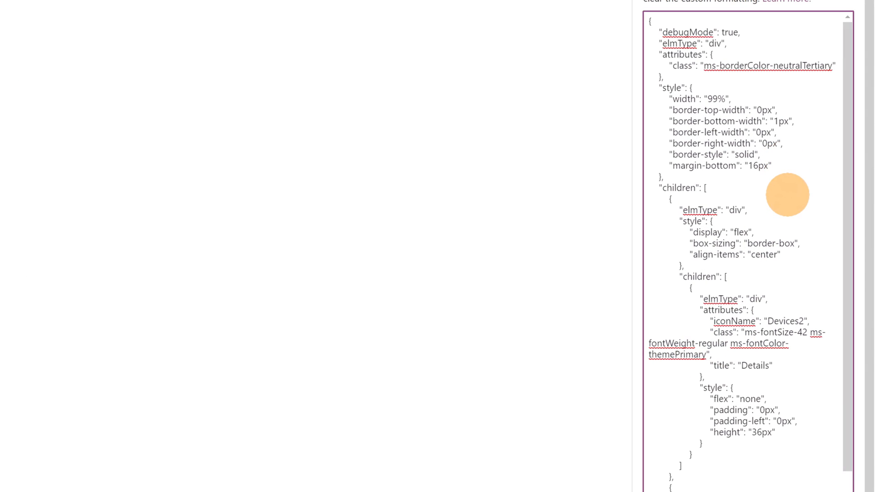
type(",     \"background-color\": \"orange\"")
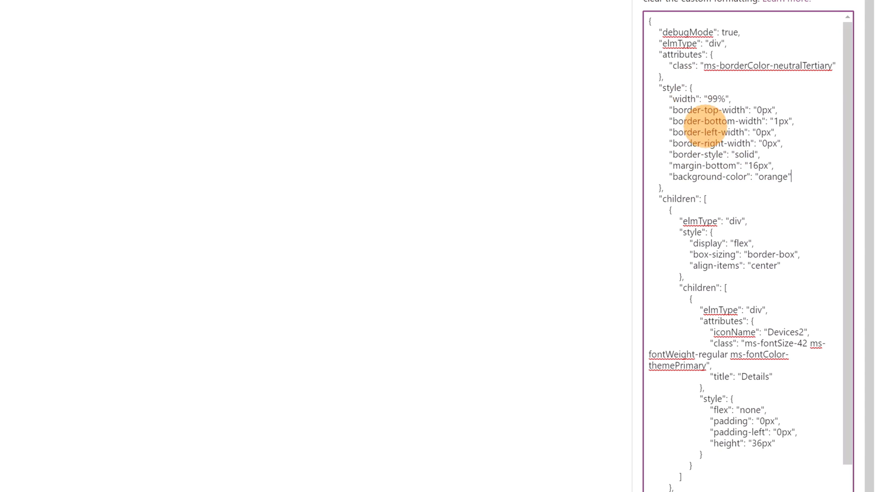
scroll(758, 178, "down", 5)
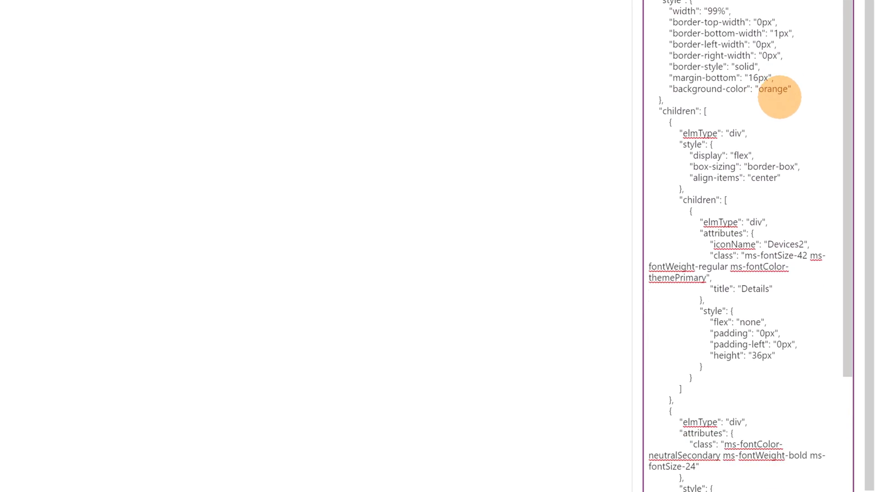
- Preview the header with the orange background, and remove the "background-color" property after margin-bottom from the header JSON
left_click(674, 478)
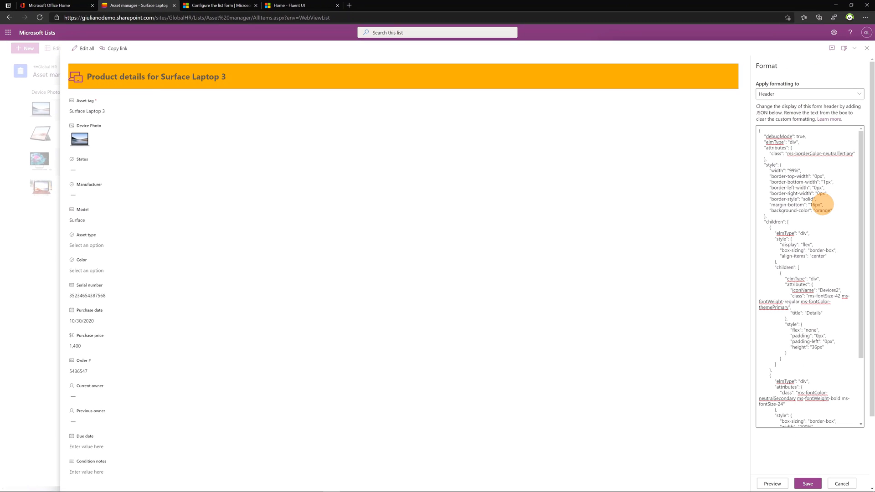
left_click_drag(822, 204, 835, 207)
key("Delete")
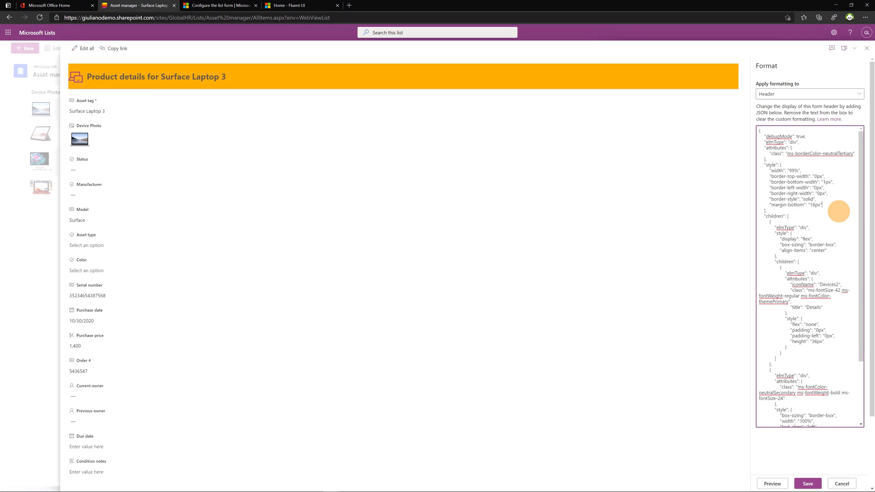
- Preview and save the header formatting, and switch the formatting target to Body
left_click(773, 483)
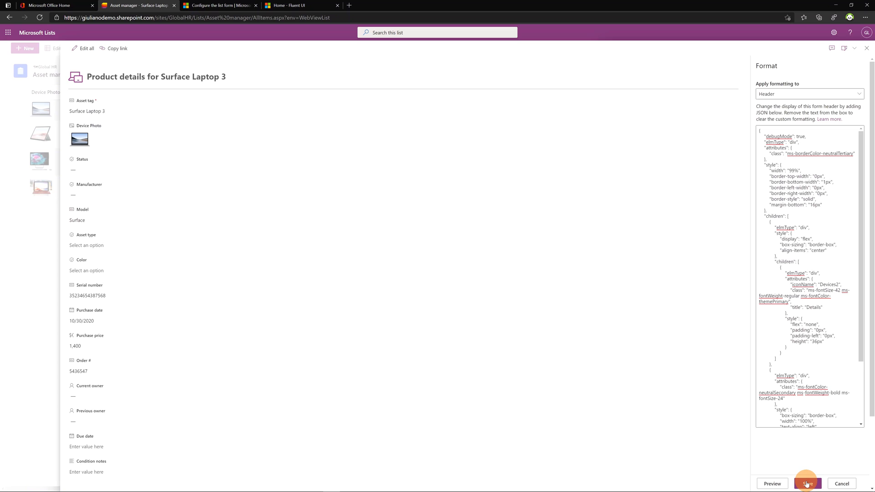
left_click(807, 484)
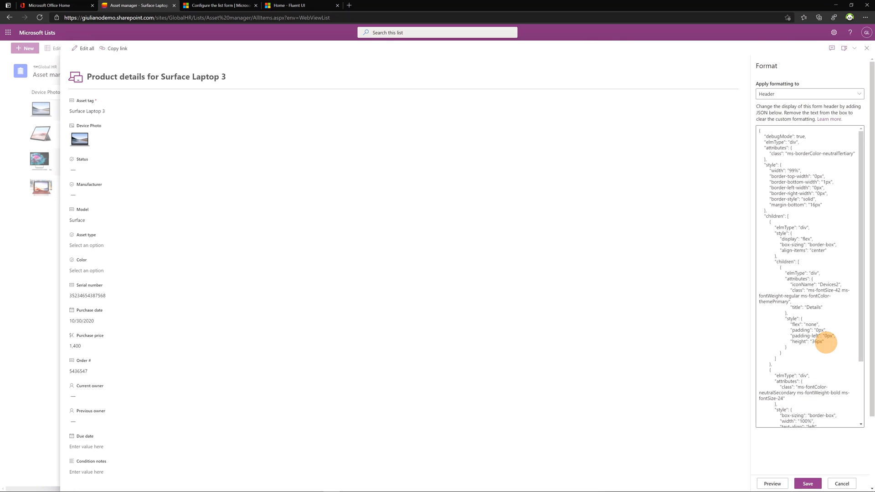
left_click(823, 339)
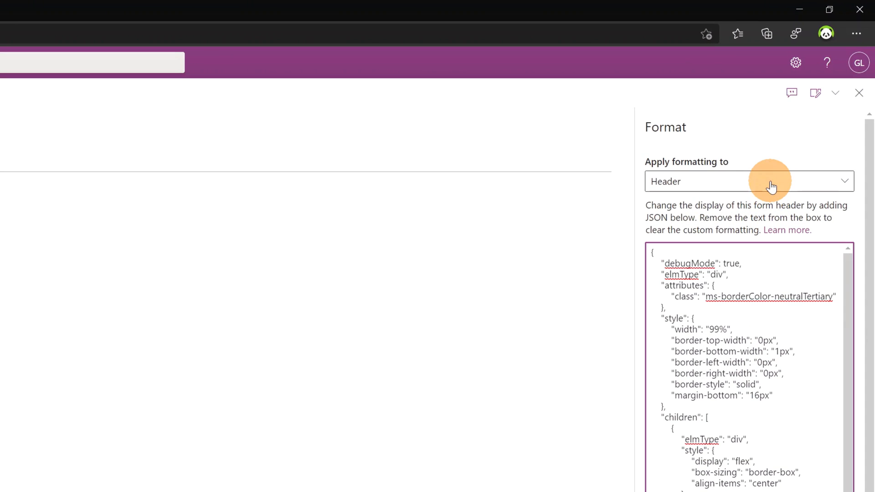
left_click(771, 184)
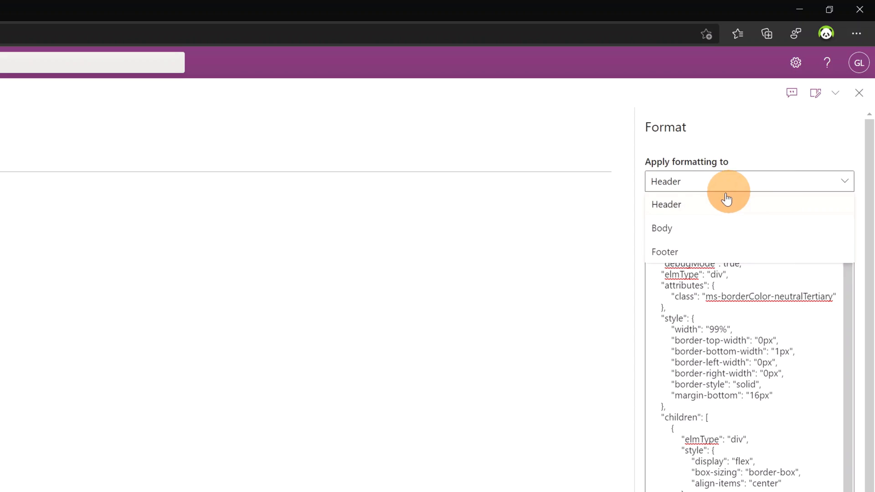
left_click(686, 229)
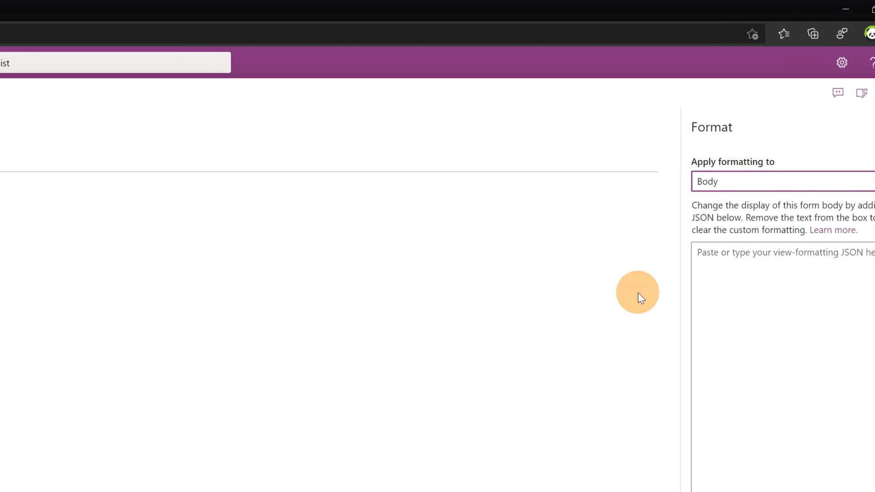
- Copy the starter sections JSON under "Configure custom body with one or more sections" in Microsoft's list form documentation
left_click(190, 18)
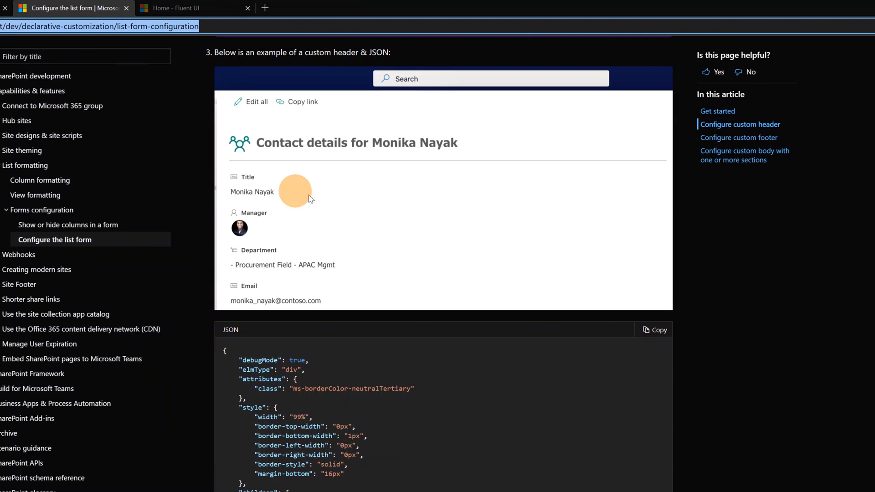
scroll(534, 330, "down", 10)
scroll(534, 330, "down", 20)
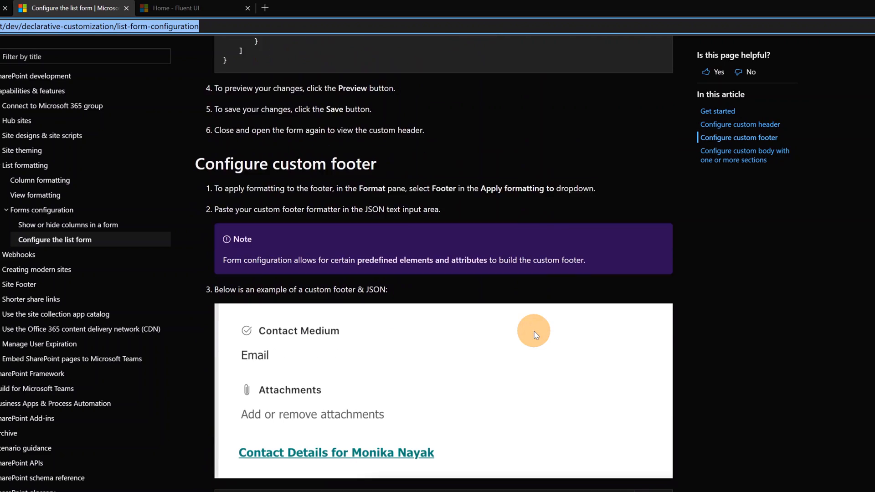
scroll(535, 341, "down", 7)
scroll(535, 341, "up", 5)
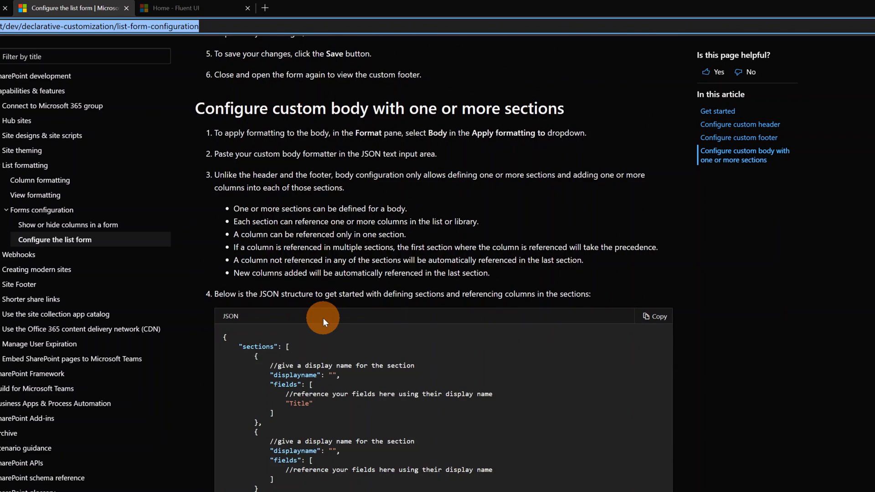
left_click(660, 319)
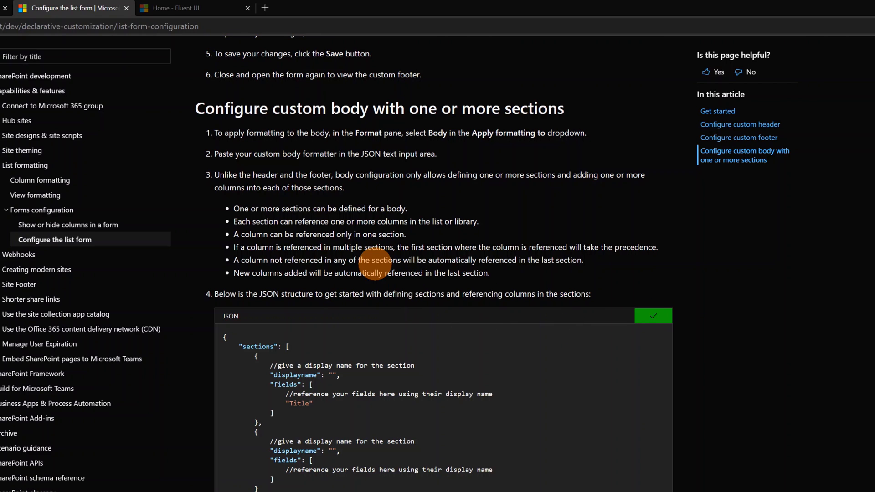
- Return to the Asset manager list, paste the copied sections JSON as the Body formatting and preview it
left_click(128, 8)
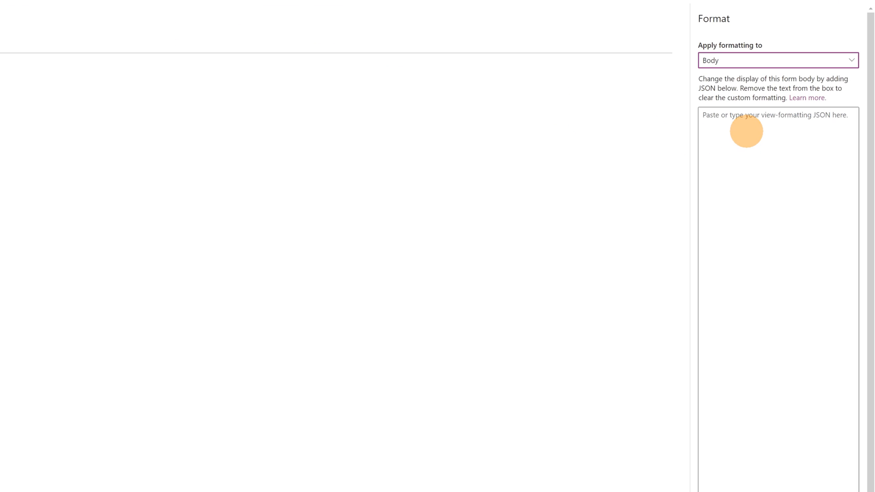
left_click(746, 132)
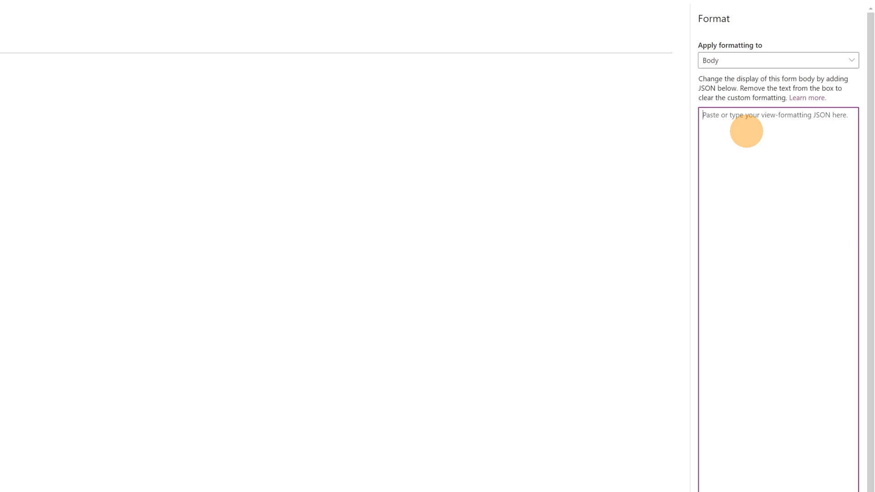
key("ctrl+v")
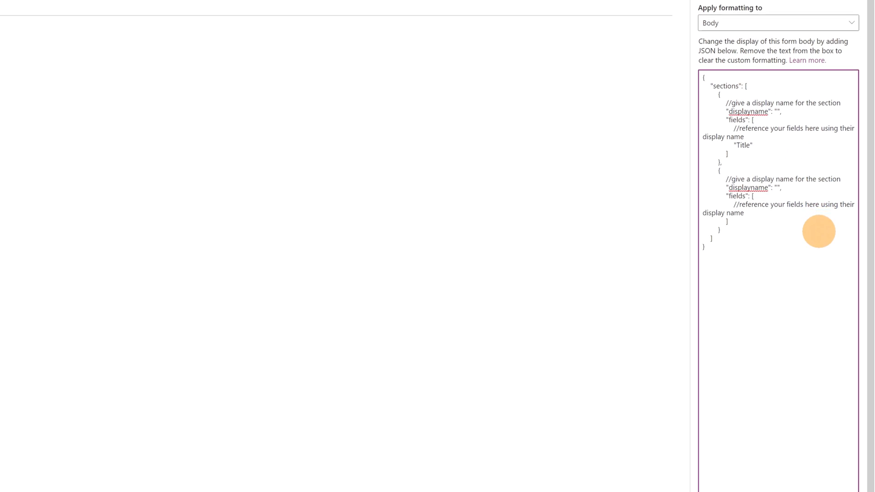
left_click(751, 491)
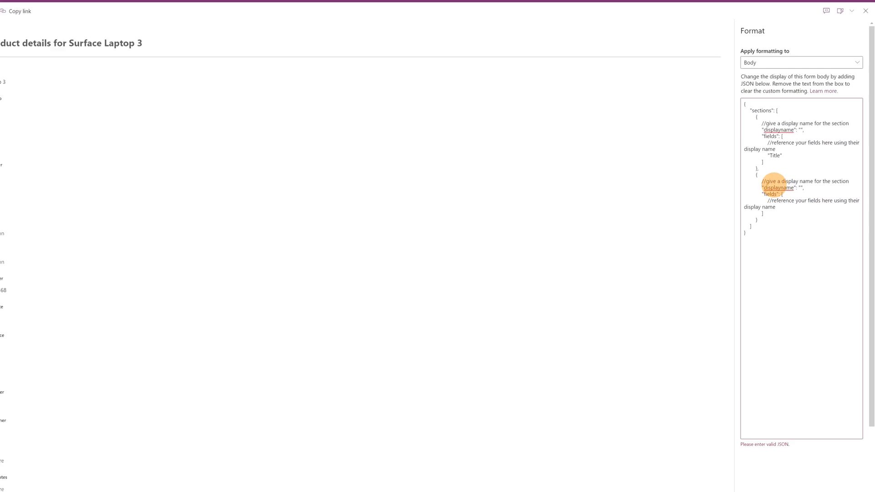
- Delete the "//give a display name for the section" comment from both sections of the body JSON
left_click_drag(839, 117, 717, 117)
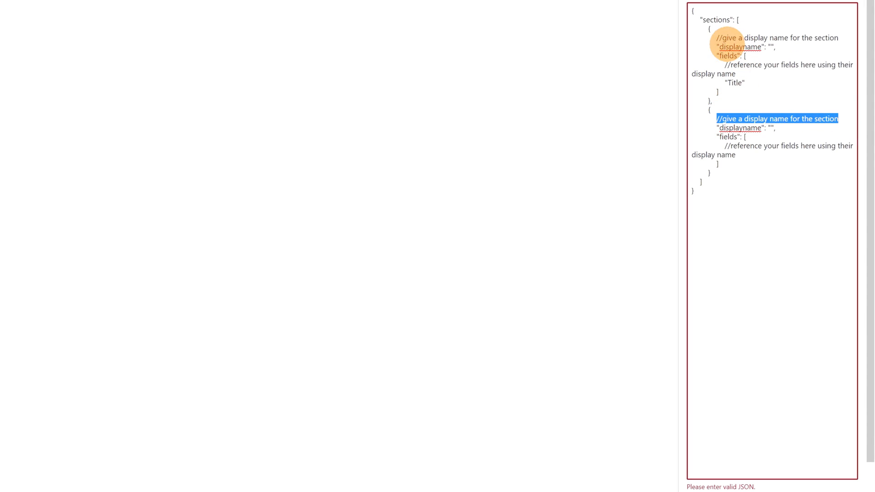
left_click_drag(720, 38, 783, 38)
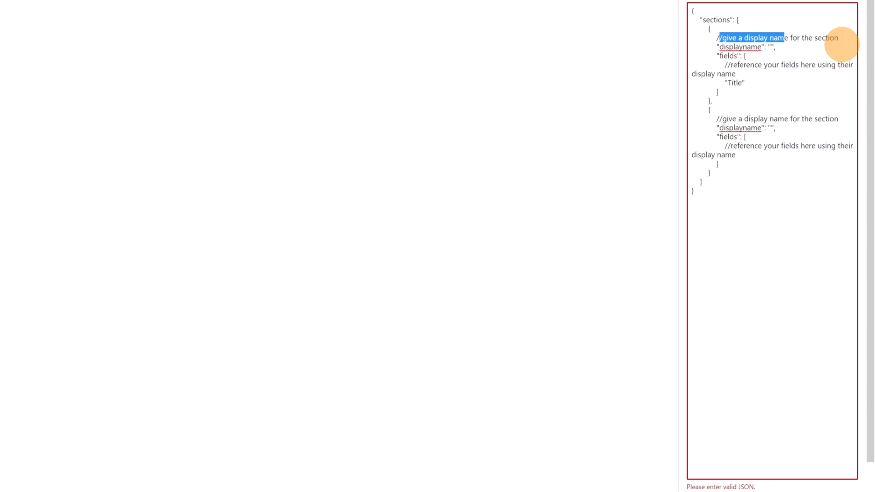
left_click_drag(839, 38, 688, 39)
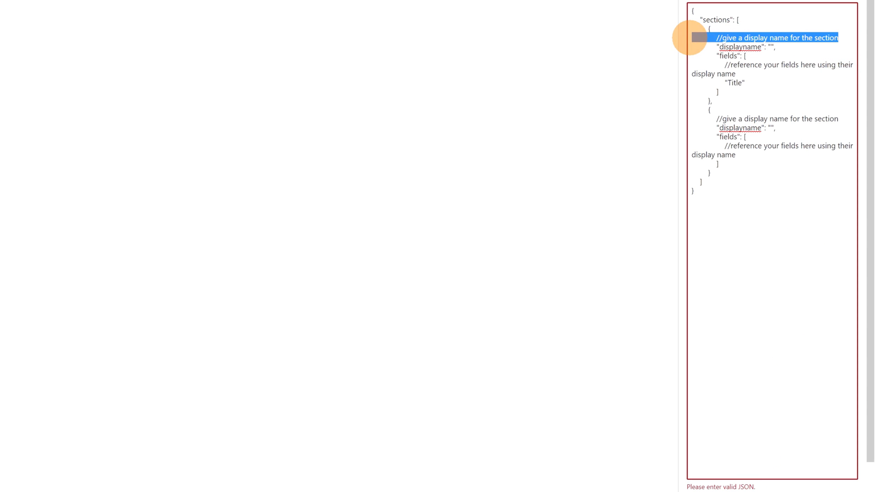
key("BackSpace")
key("BackSpace")
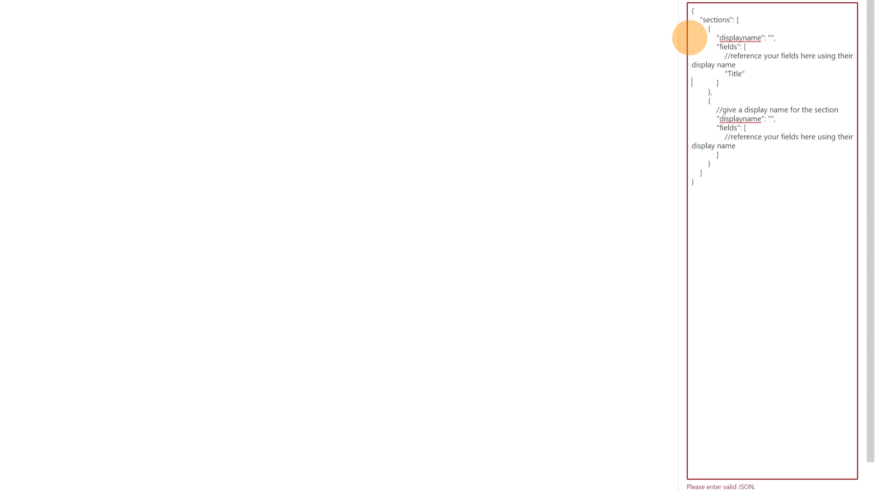
key("shift+End")
key("Delete")
key("Delete")
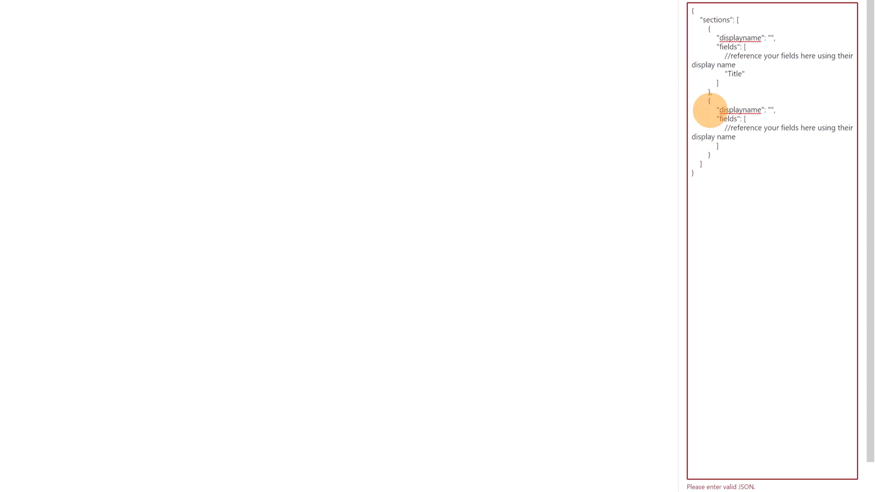
- Delete the "//reference your fields here using their display name" comments from both sections, and preview the form
left_click(764, 115)
key("shift+End")
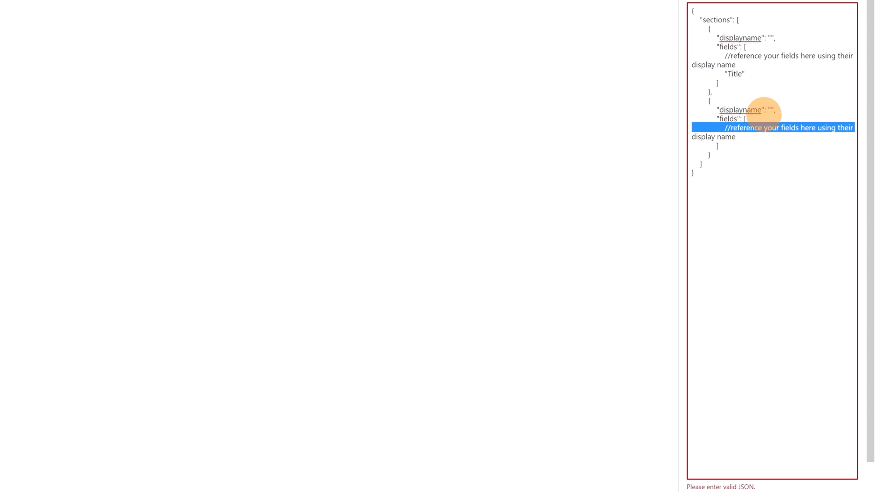
key("Delete")
key("Delete")
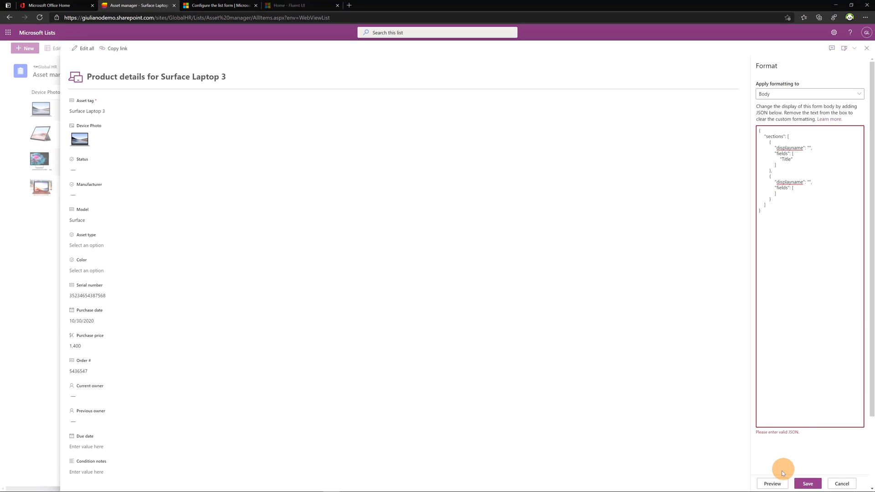
left_click(762, 490)
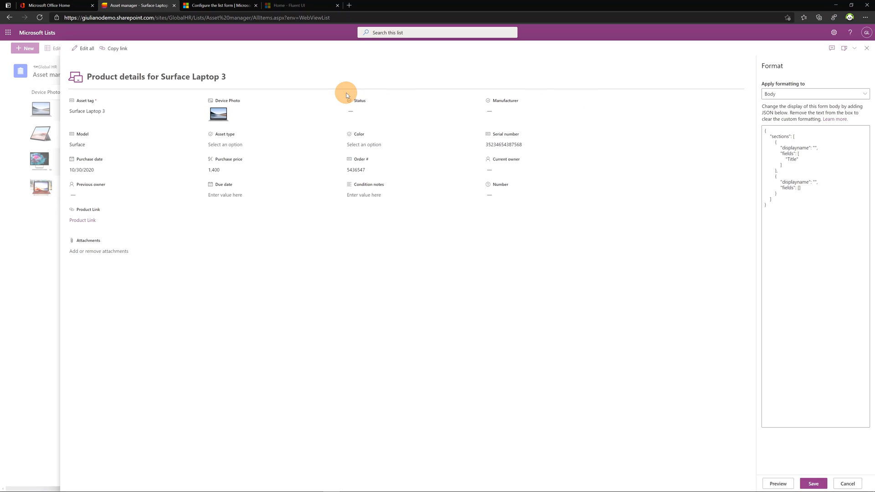
- Set the displayname of the first body section to "Product" and the second to "Details", and preview the form
left_click(814, 150)
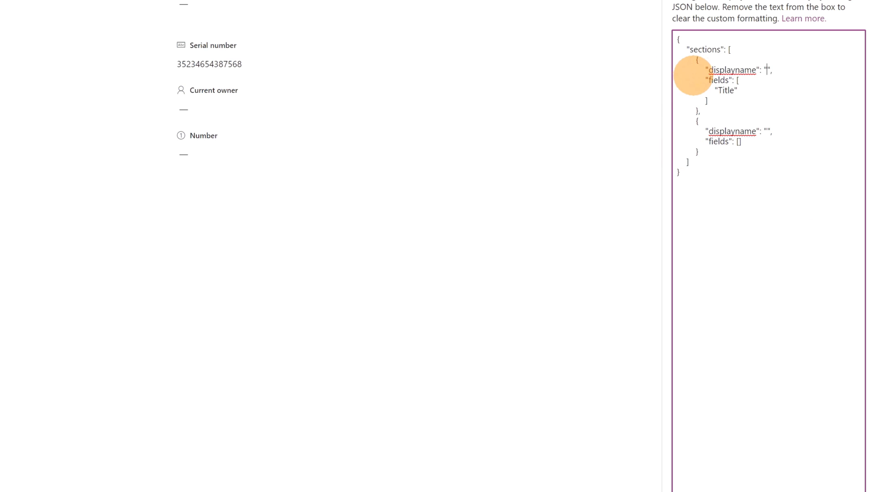
left_click_drag(691, 61, 726, 152)
left_click(738, 90)
left_click(766, 69)
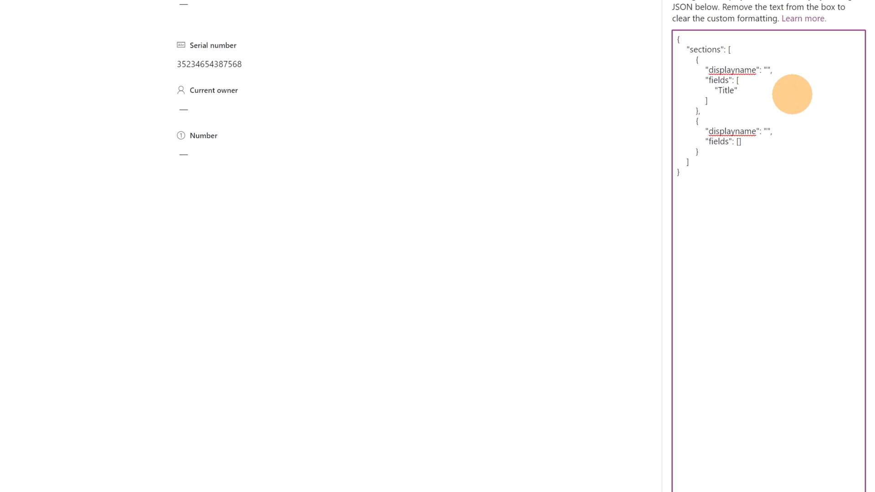
type("PDetails")
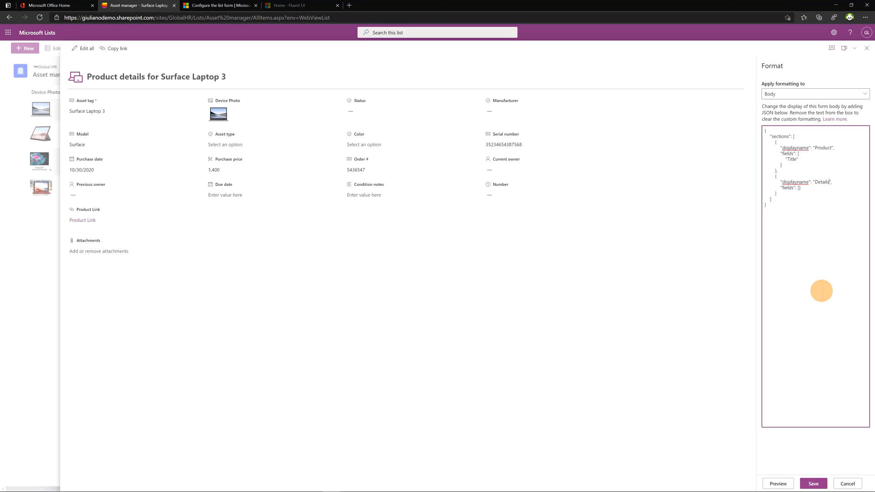
left_click(778, 483)
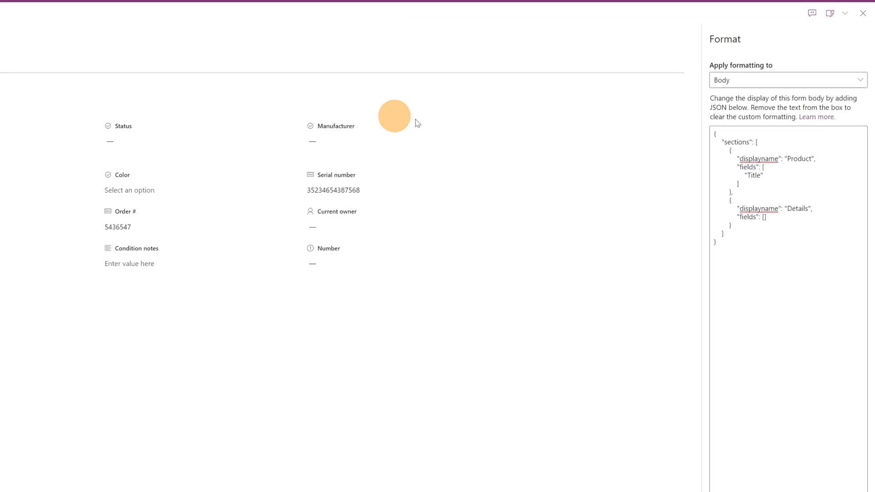
- Replace "Title" in the Product section's fields with "Asset tag" and "Device Photo", and save the body formatting
left_click(713, 192)
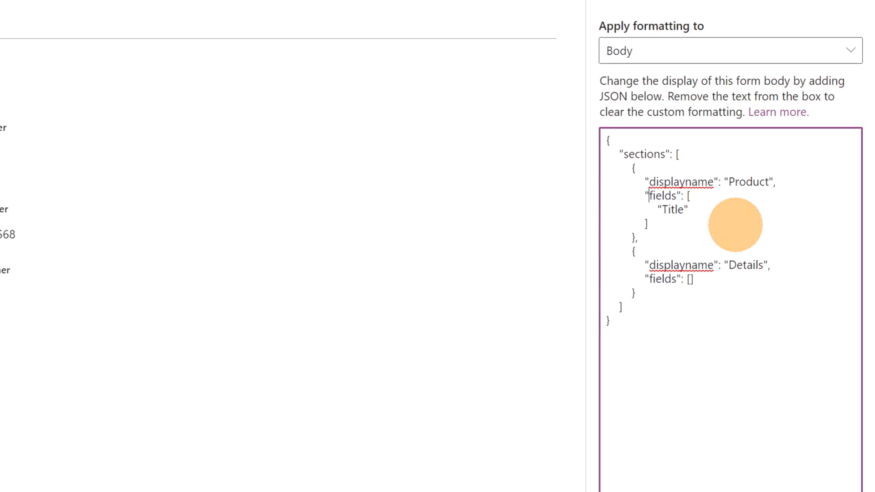
key("shift+Down")
key("Down")
key("ctrl+shift+Left")
type("Asset tag\",")
key("Return")
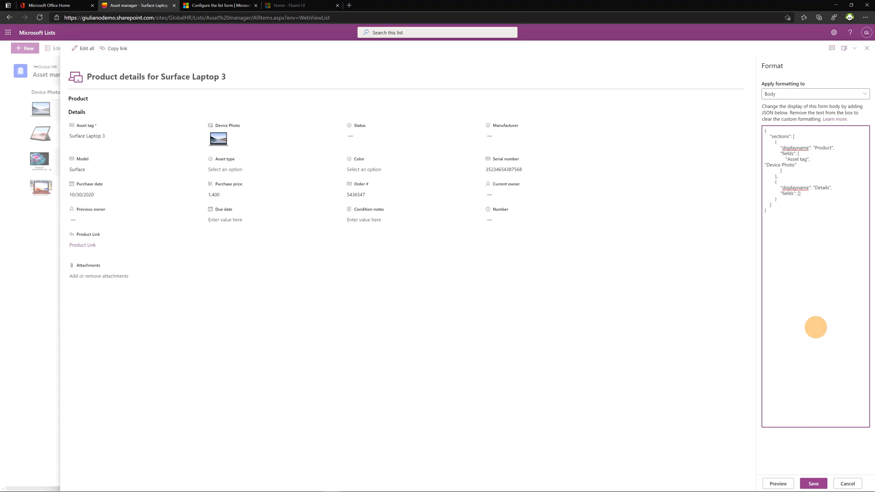
left_click(811, 483)
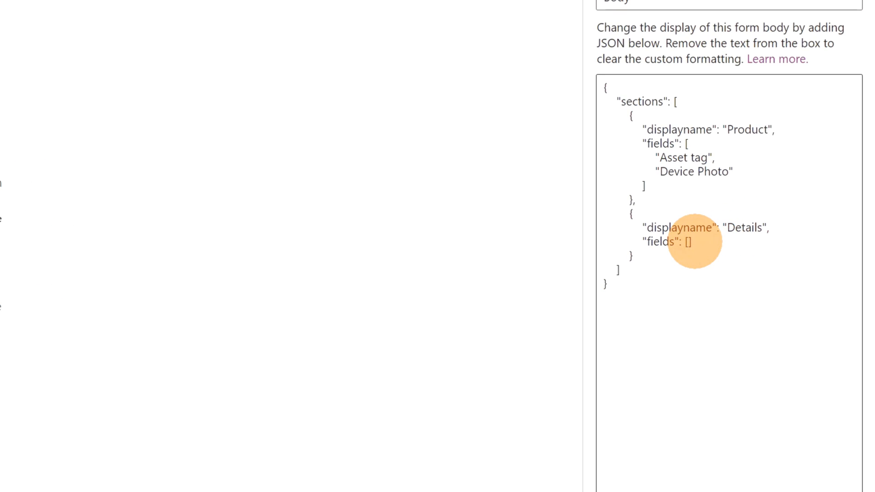
- Switch the form's formatting target from Body to Footer
left_click(694, 241)
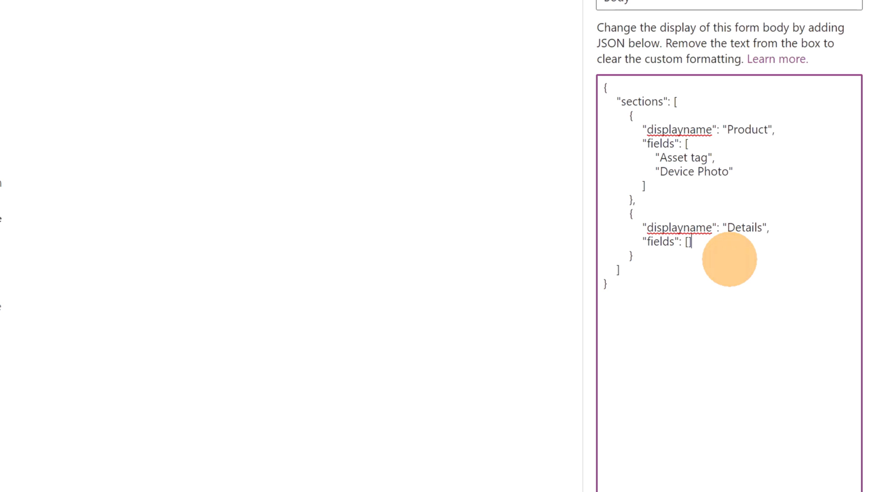
scroll(729, 264, "up", 1)
left_click(735, 62)
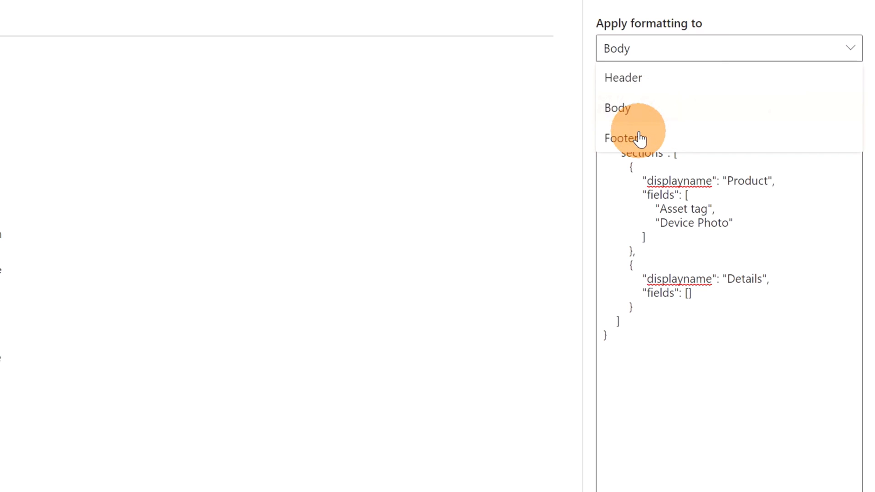
left_click(641, 139)
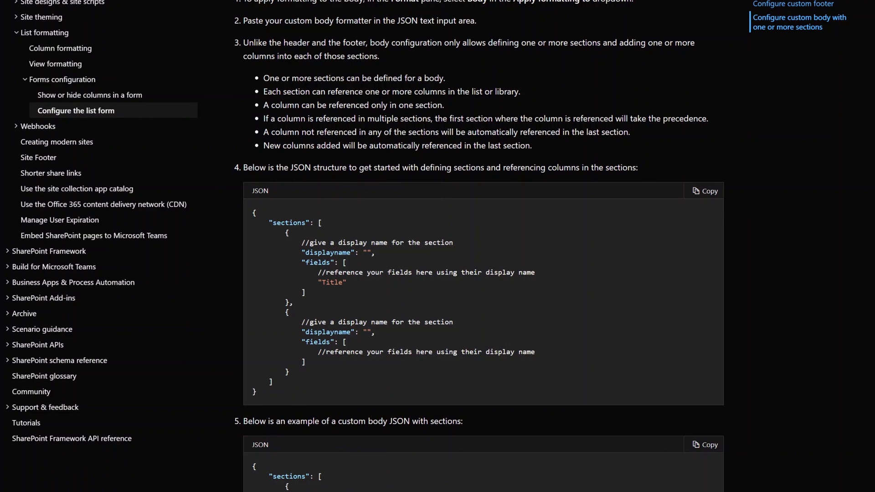
- Copy the example custom footer JSON from the documentation page and paste it as the Asset manager form's footer formatting
scroll(455, 147, "down", 4)
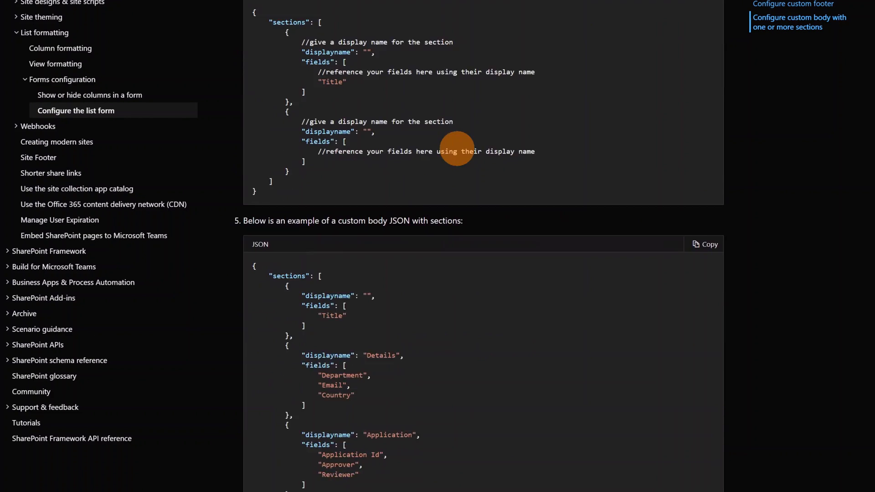
scroll(466, 215, "up", 15)
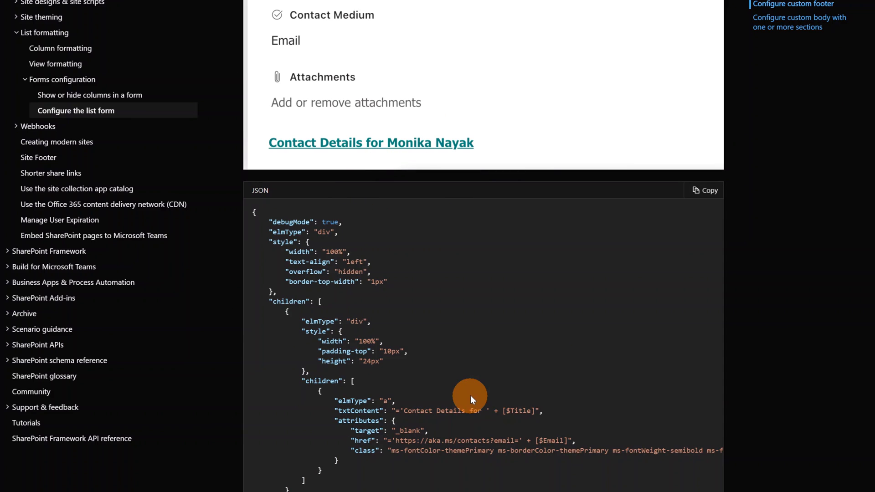
left_click(706, 197)
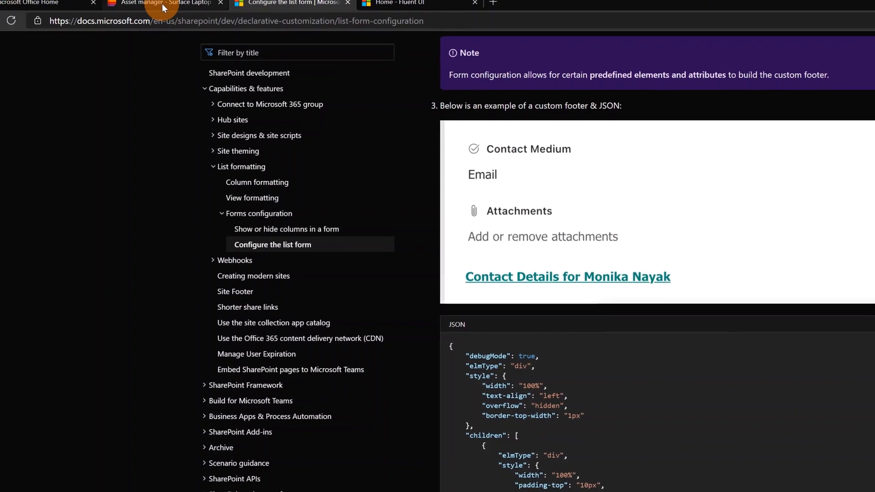
left_click(162, 4)
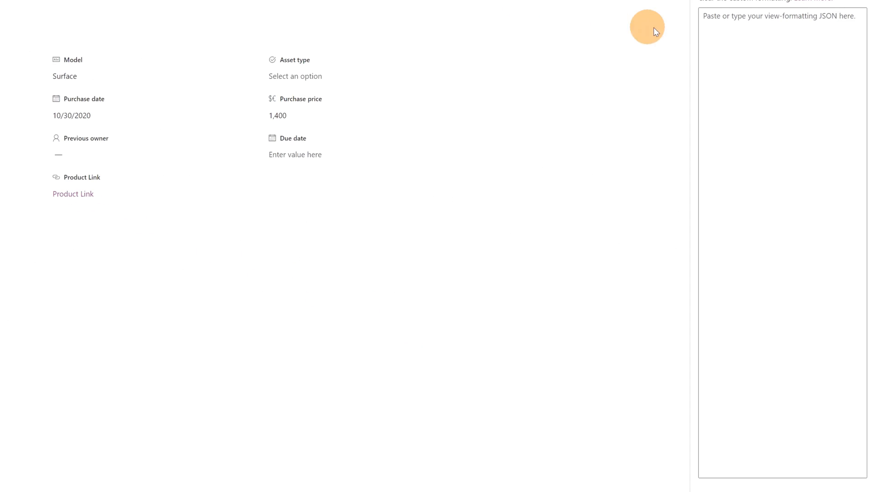
left_click(740, 28)
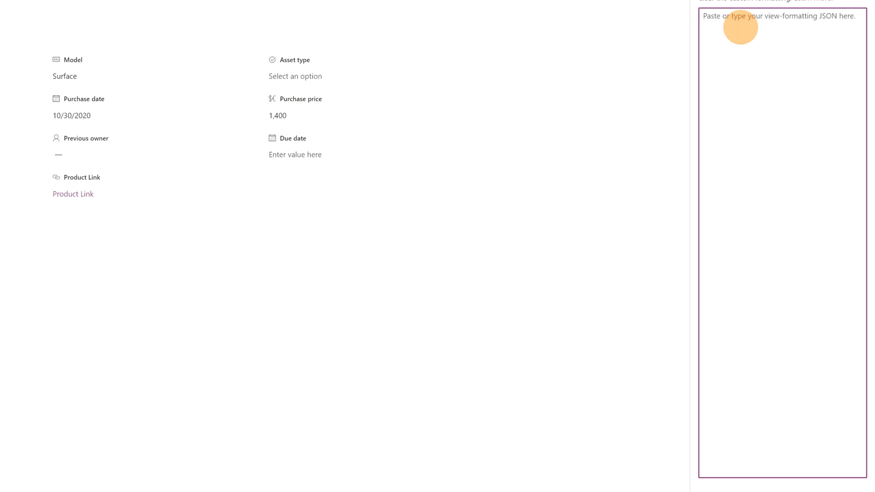
key("ctrl+v")
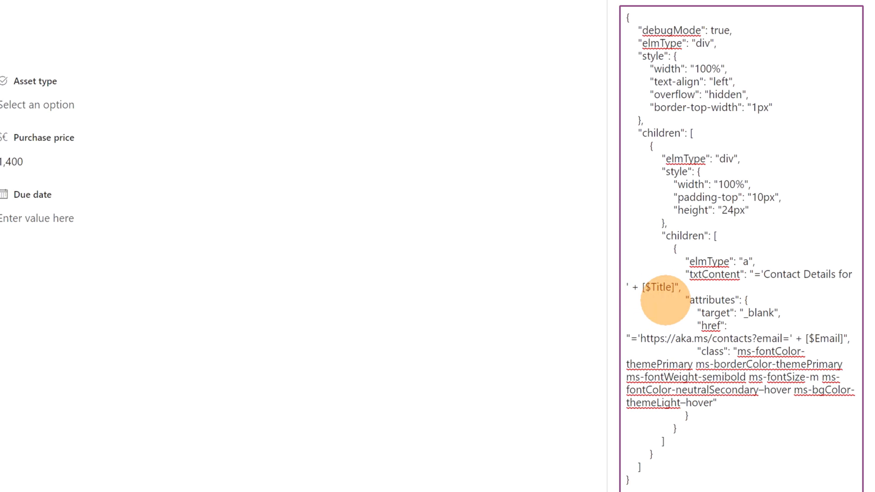
- Replace the txtContent expression in the footer JSON with the plain text "About our Products", without the leading ='
left_click_drag(763, 274, 674, 284)
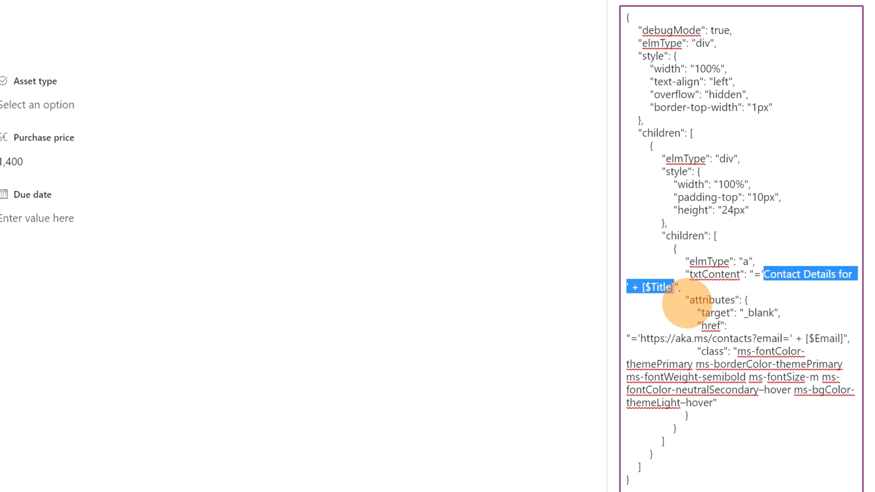
type("About our Pro")
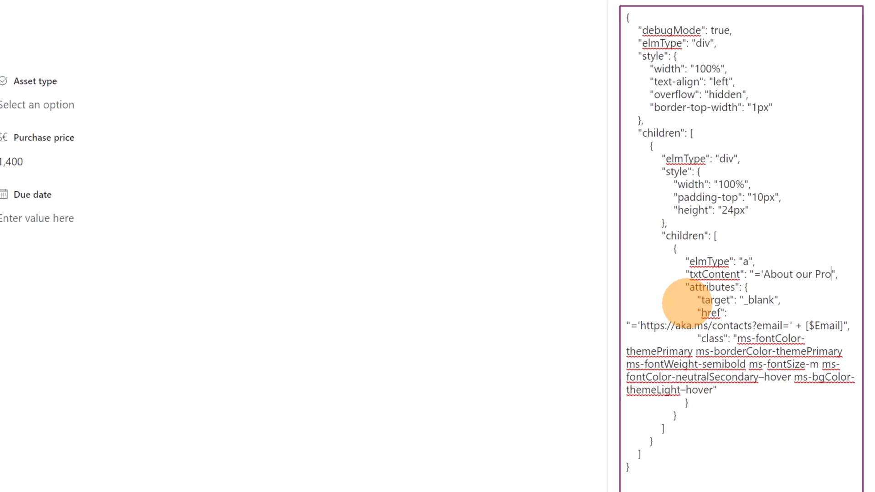
type("ducts")
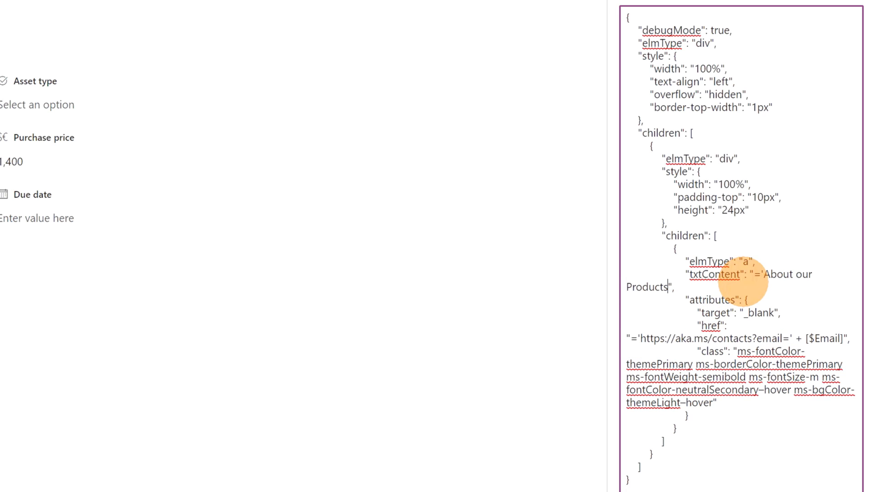
left_click(760, 275)
key("BackSpace")
key("BackSpace")
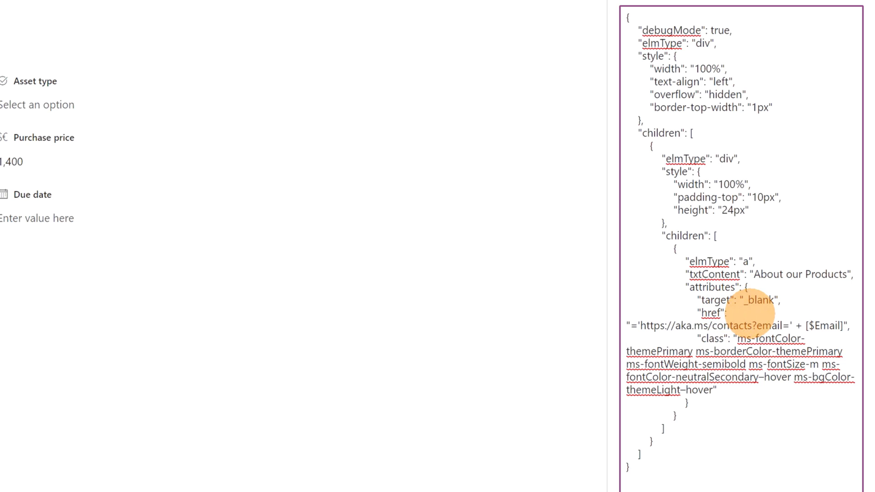
- Replace the footer link's href expression with the SharePoint tenant's root URL, and preview the form
left_click_drag(630, 325, 842, 325)
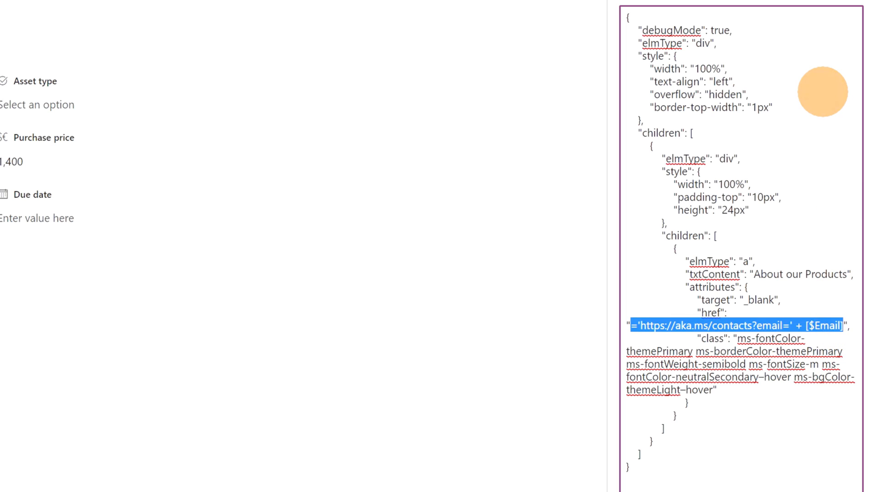
key("ctrl+v")
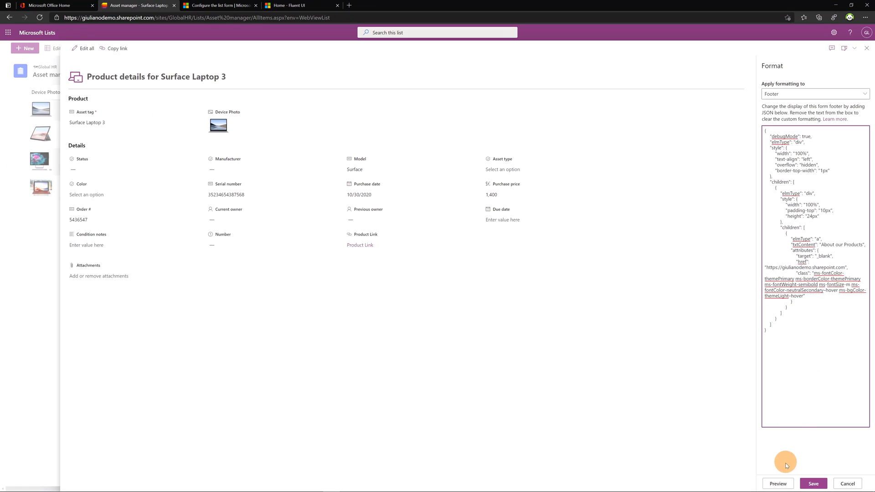
left_click(782, 483)
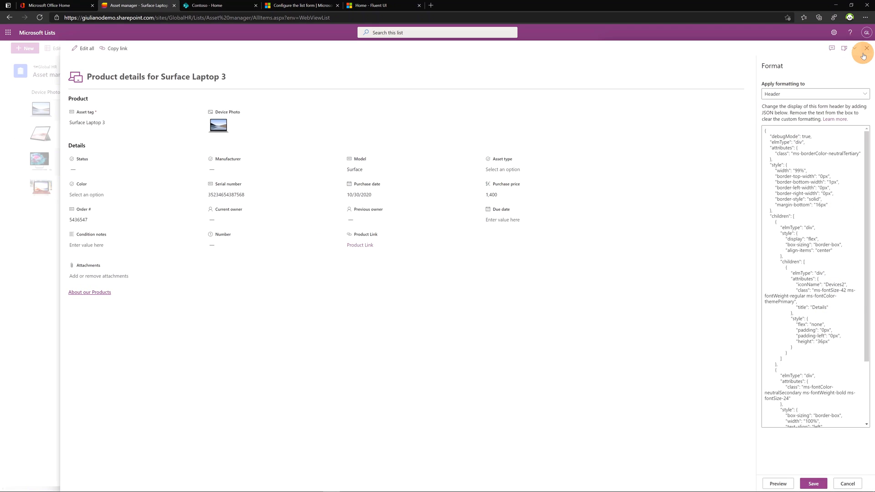
- Close the formatting settings and the Surface Laptop 3 form, and open the Surface Pro item from the list
left_click(865, 51)
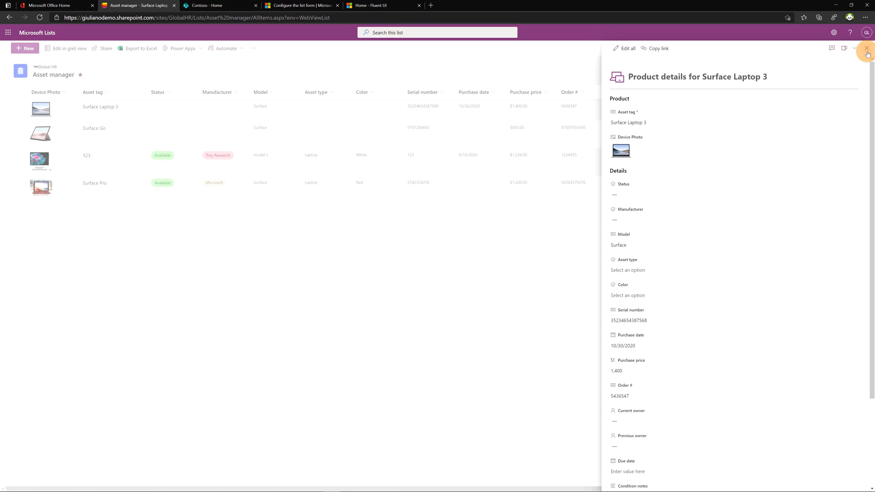
left_click(868, 51)
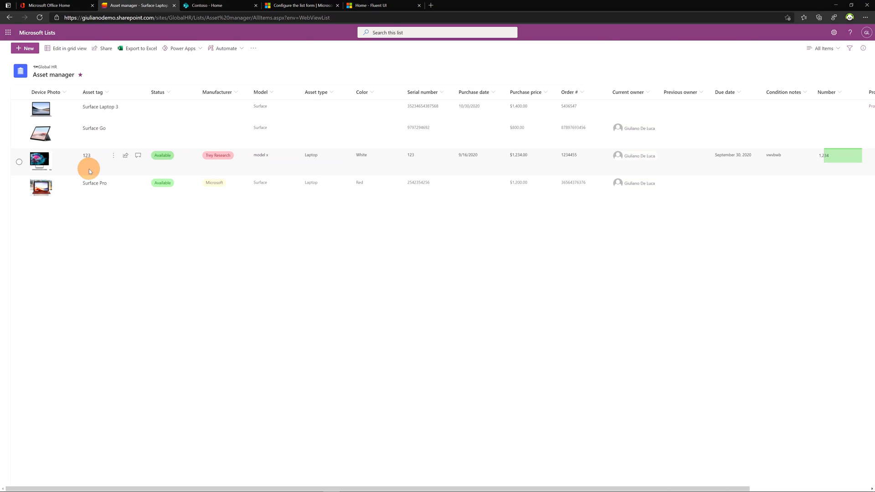
left_click(94, 184)
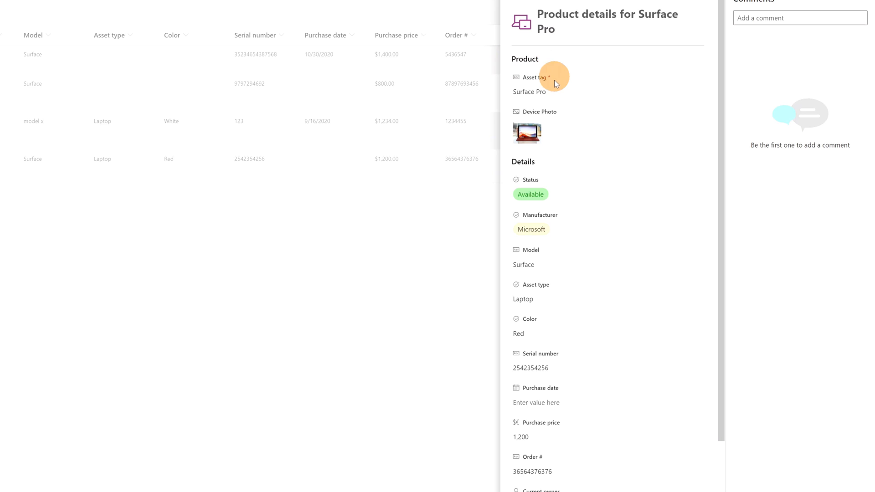
- Test the "About our Products" link in the Surface Pro form's footer
scroll(536, 195, "down", 6)
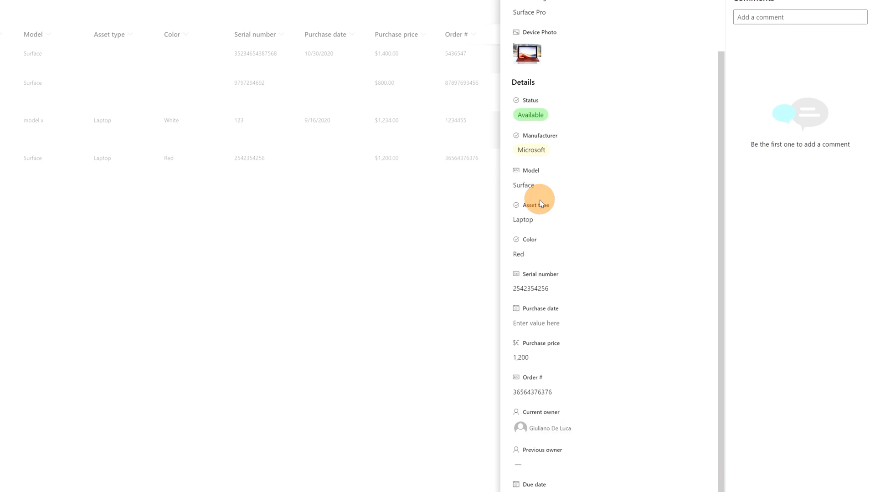
left_click(572, 201)
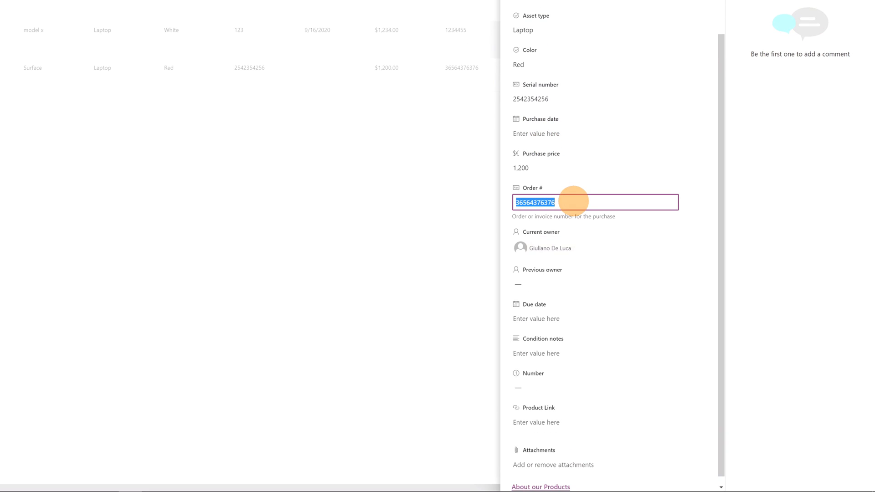
scroll(580, 237, "down", 1)
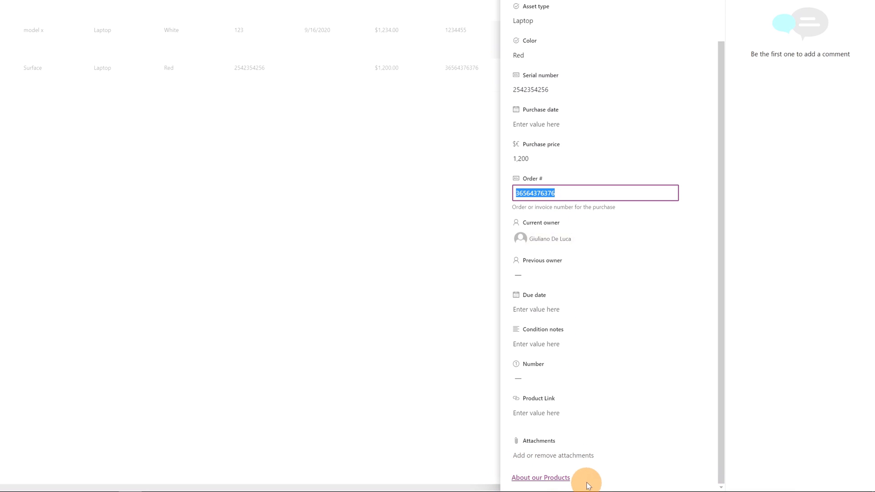
left_click(550, 478)
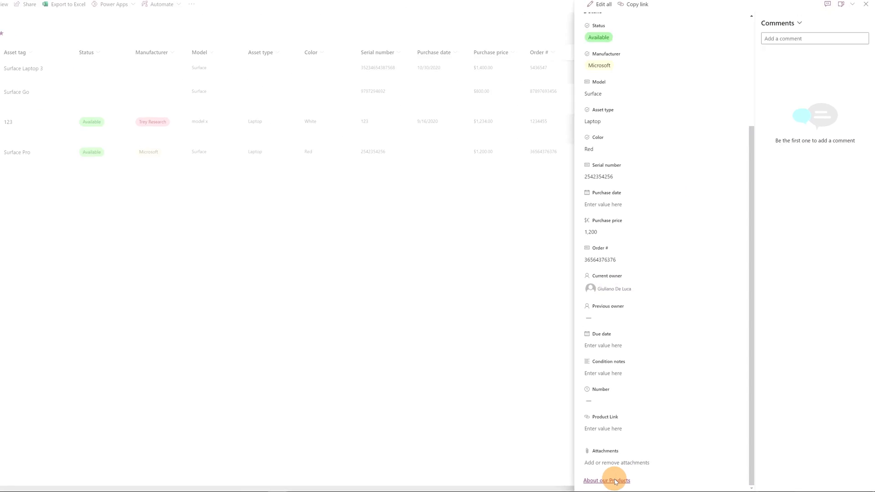
left_click(615, 482)
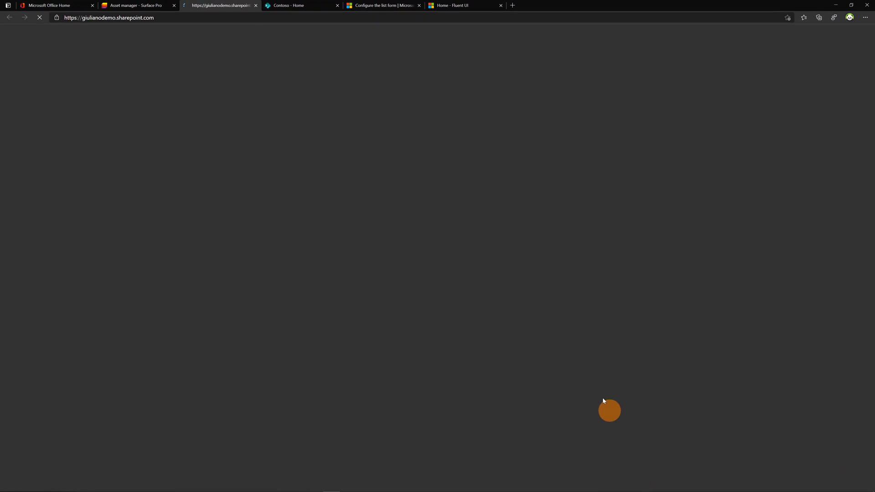